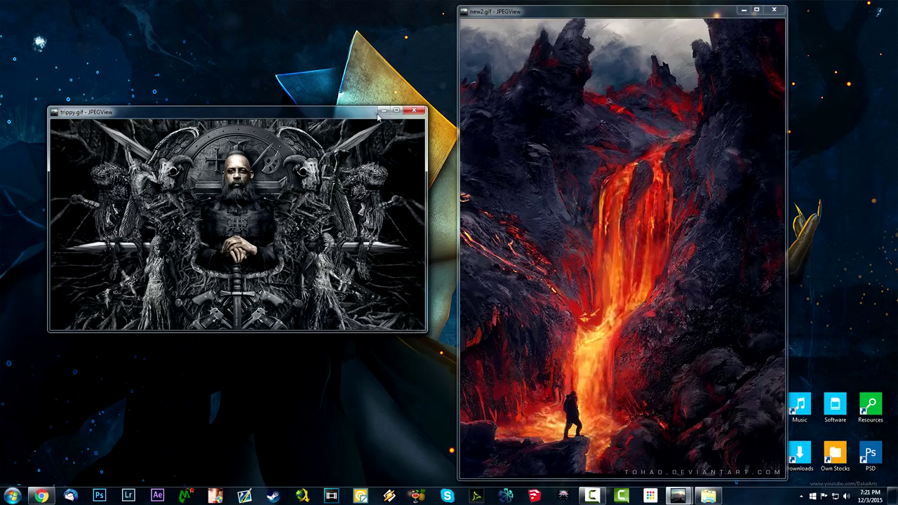
# Close the trippy.gif and new2.gif previews and the opened Magic Morph window to return to the desktop.
pyautogui.press('Escape')
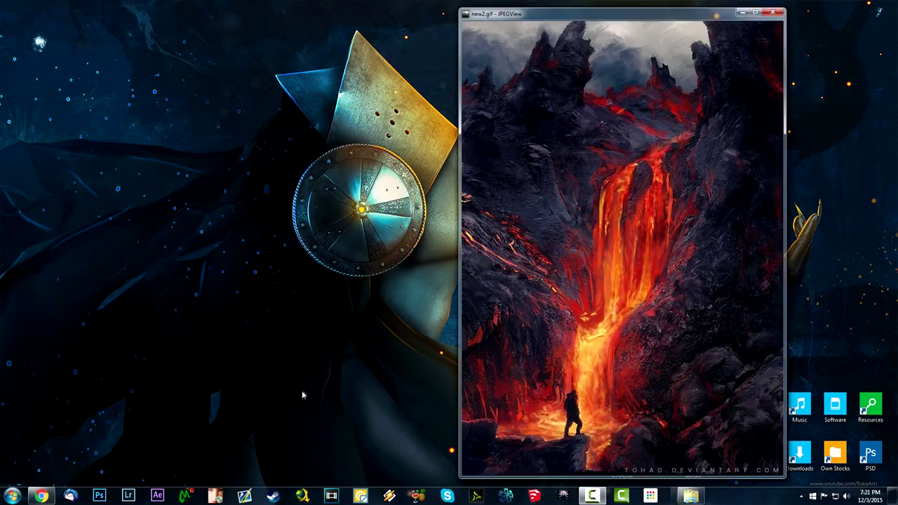
pyautogui.press('Escape')
pyautogui.click(185, 496)
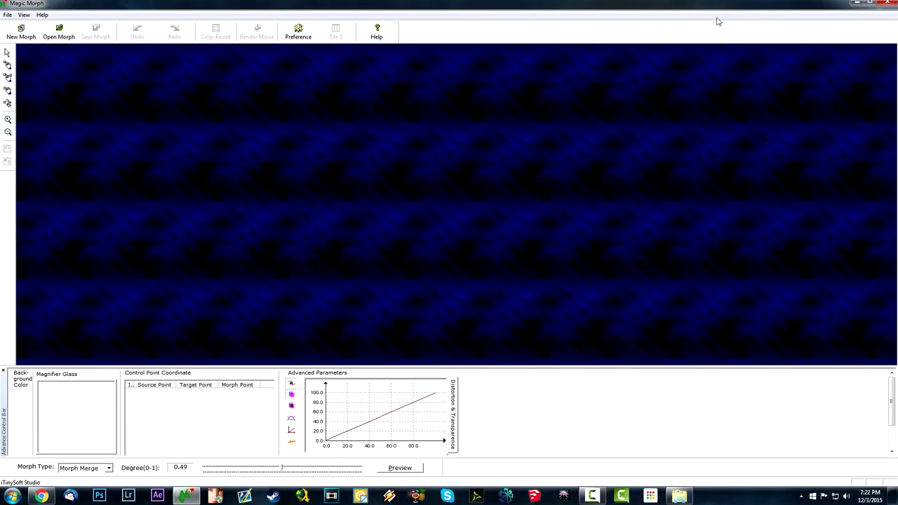
pyautogui.click(888, 4)
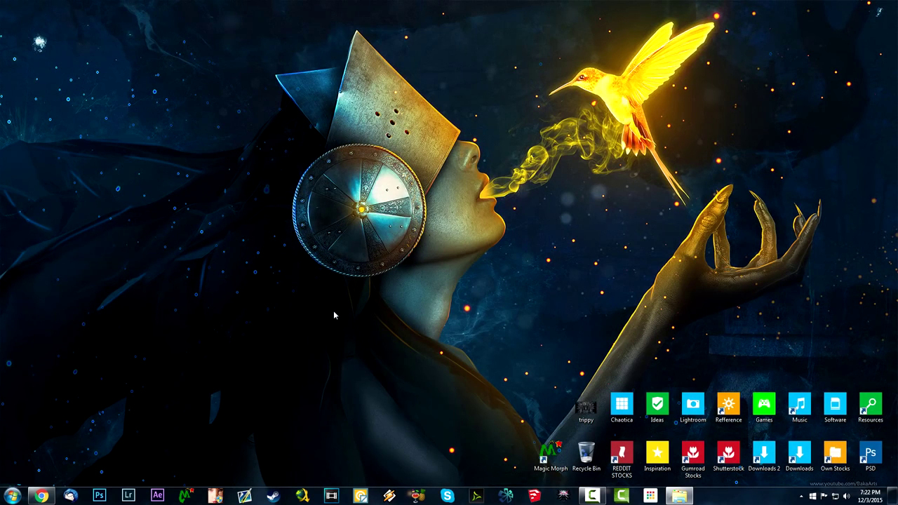
# Open the compatibility properties of the Magic Morph desktop shortcut and enable compatibility mode.
pyautogui.moveTo(556, 456); pyautogui.dragTo(590, 167)
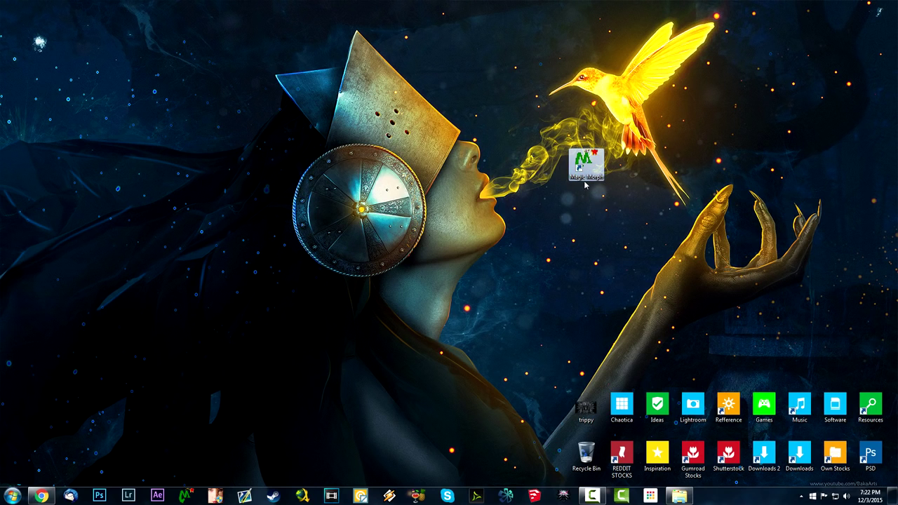
pyautogui.rightClick(593, 171)
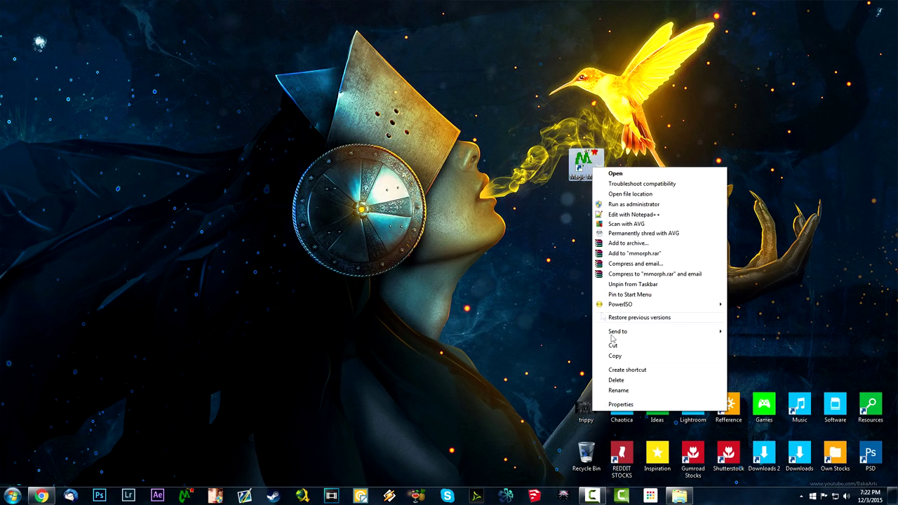
pyautogui.click(623, 372)
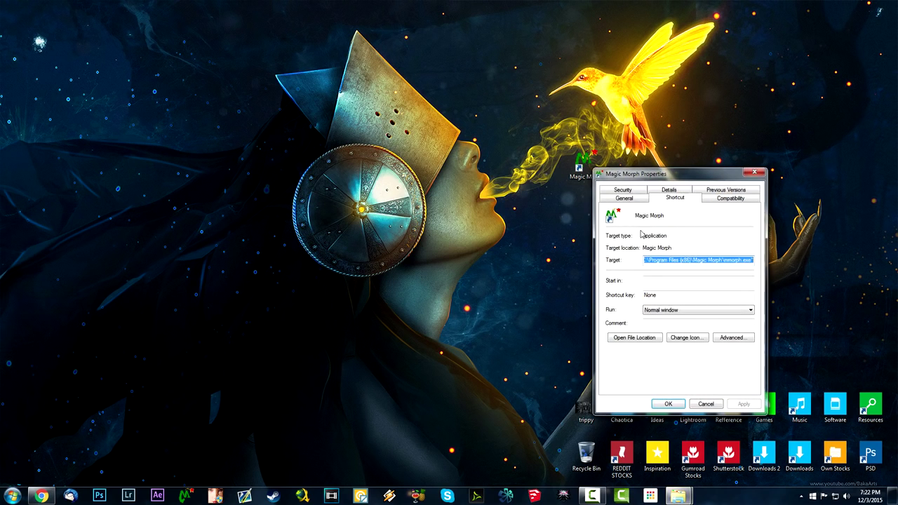
pyautogui.click(711, 201)
pyautogui.moveTo(686, 181); pyautogui.dragTo(688, 121)
pyautogui.click(637, 193)
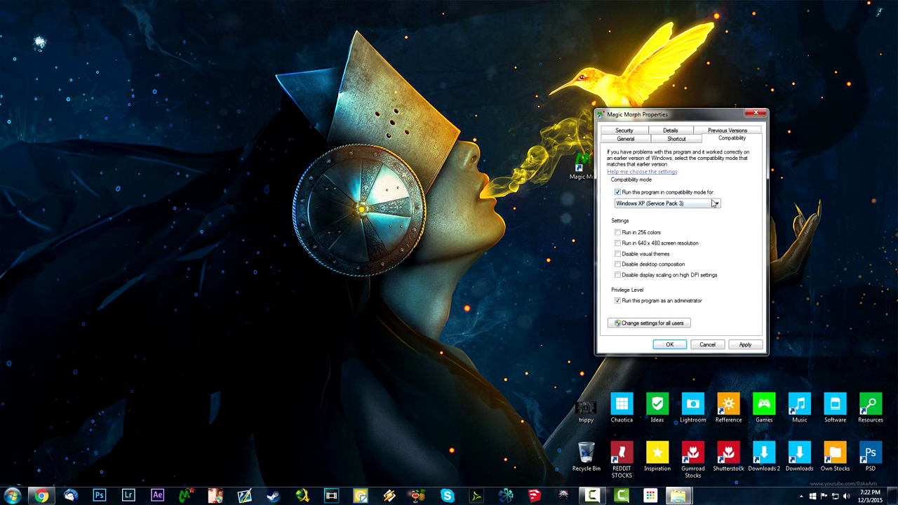
# Set the shortcut to run in Windows XP (Service Pack 2) compatibility mode as an administrator, and apply the properties.
pyautogui.click(714, 203)
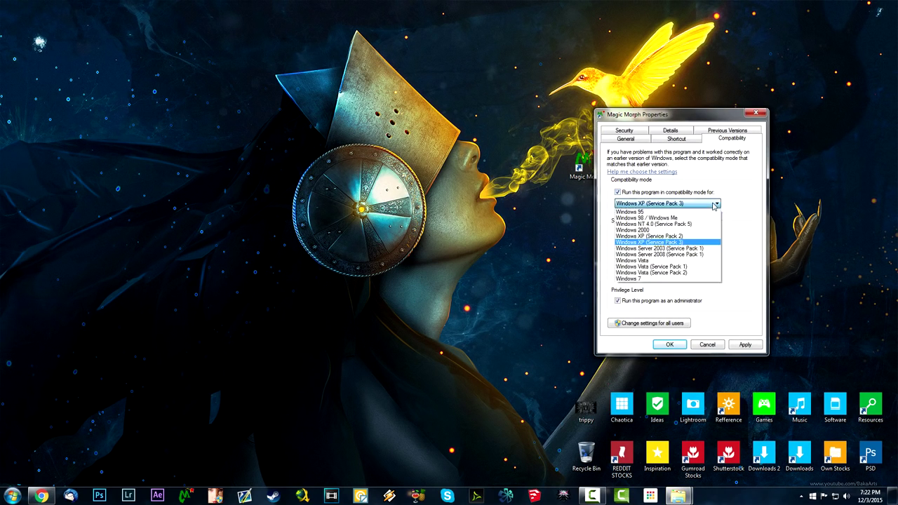
pyautogui.click(691, 237)
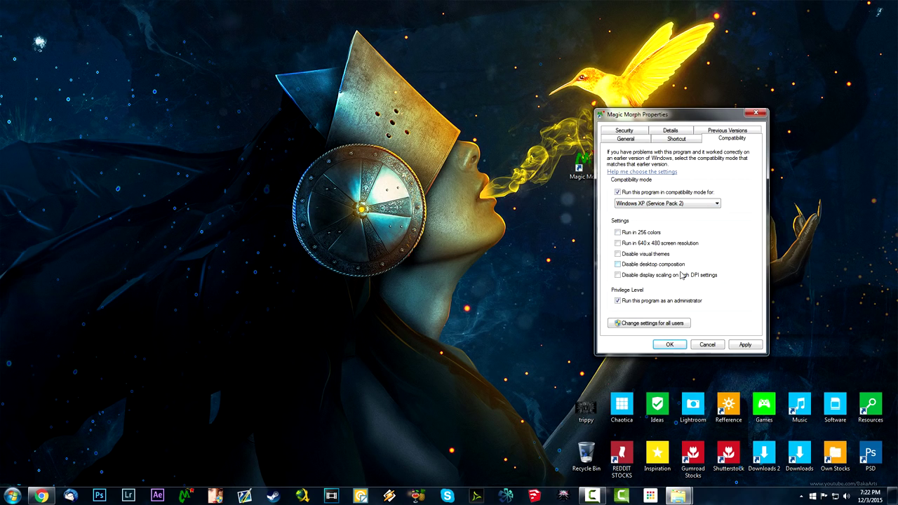
pyautogui.click(618, 301)
pyautogui.click(668, 345)
pyautogui.moveTo(580, 165); pyautogui.dragTo(541, 455)
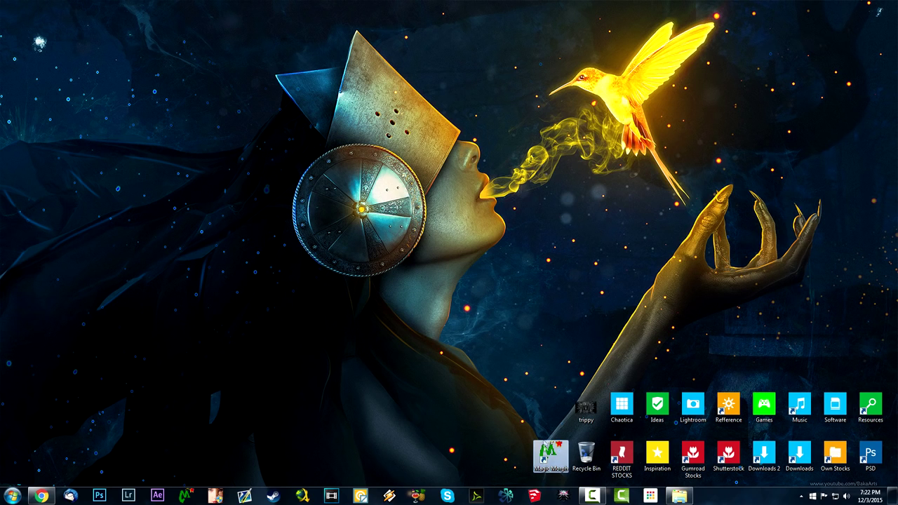
# Launch Magic Morph with permission granted and create a new morph using YLKR7yU as both source and target image.
pyautogui.doubleClick(549, 454)
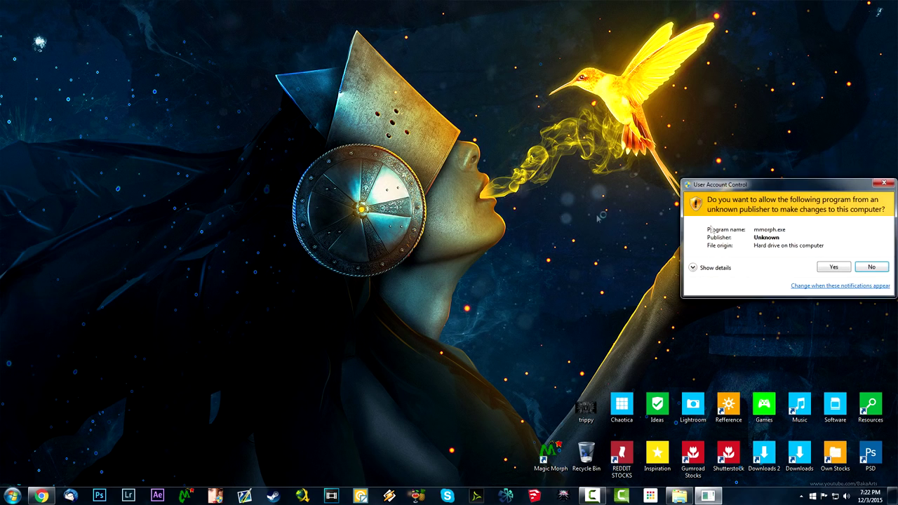
pyautogui.click(833, 267)
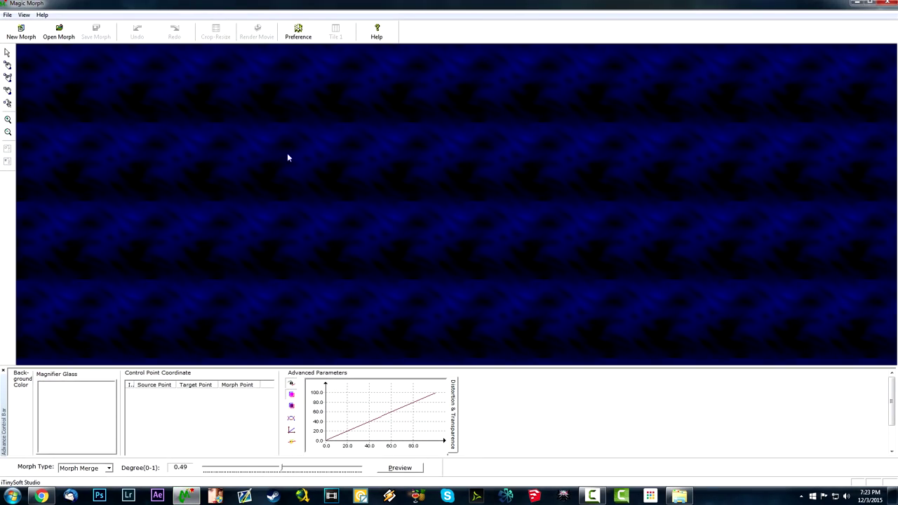
pyautogui.click(22, 35)
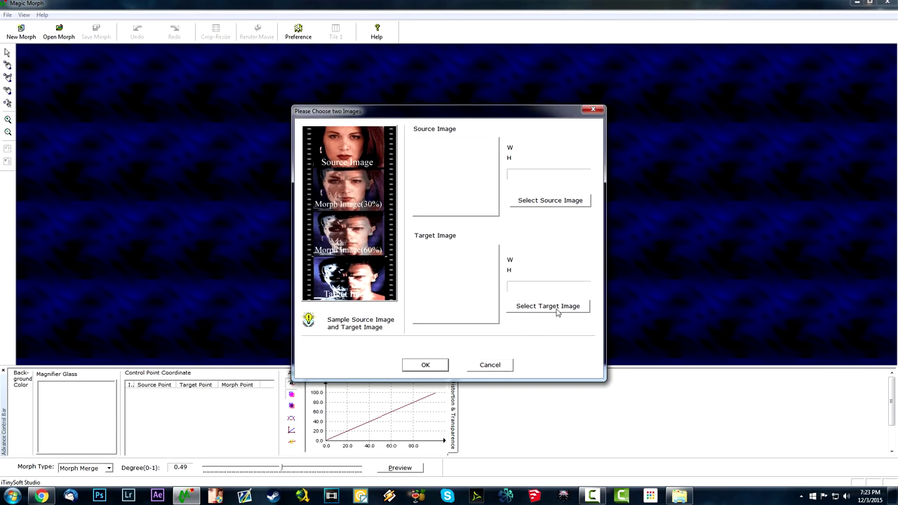
pyautogui.click(558, 202)
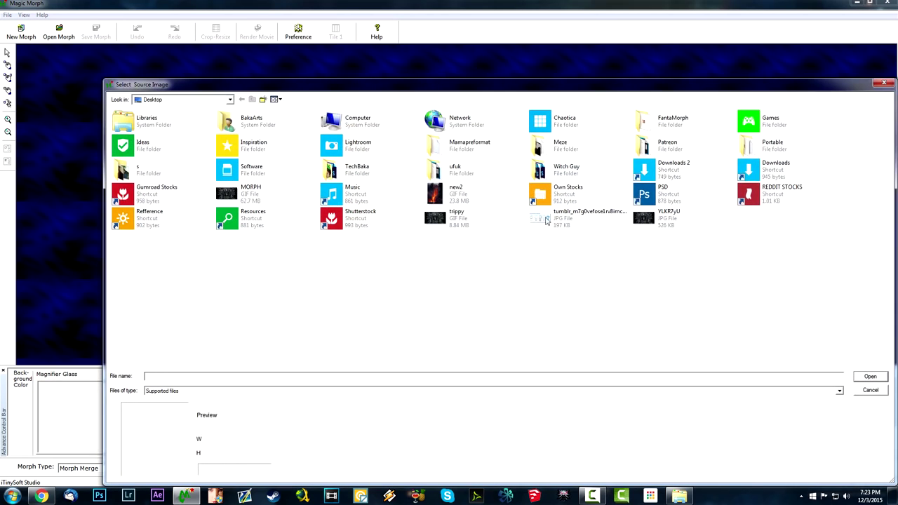
pyautogui.doubleClick(662, 217)
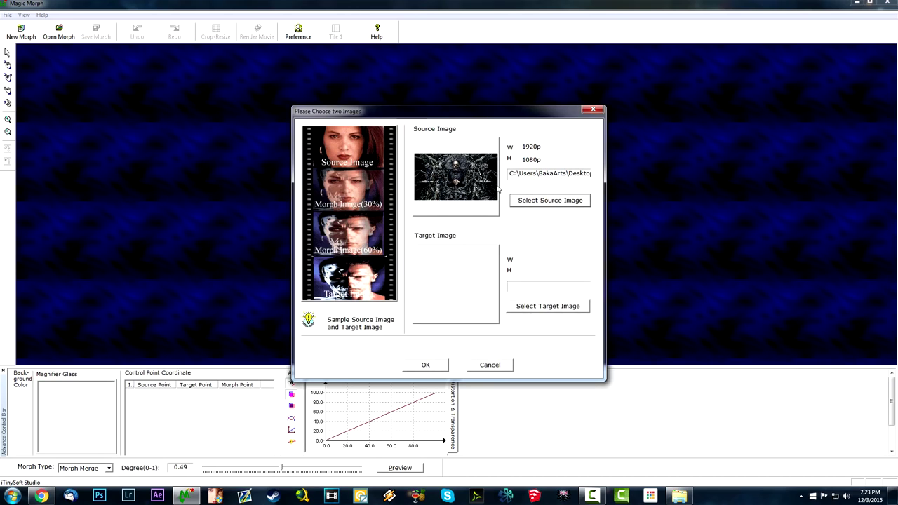
pyautogui.click(551, 303)
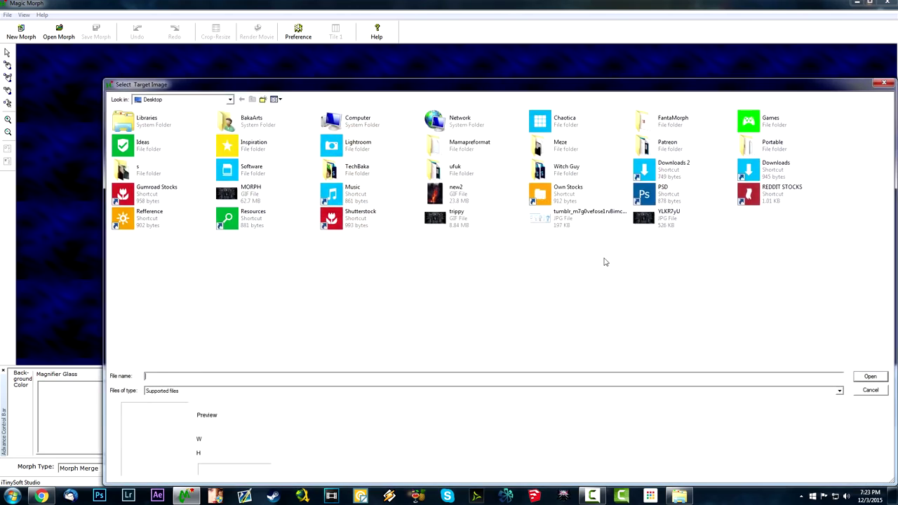
pyautogui.doubleClick(528, 263)
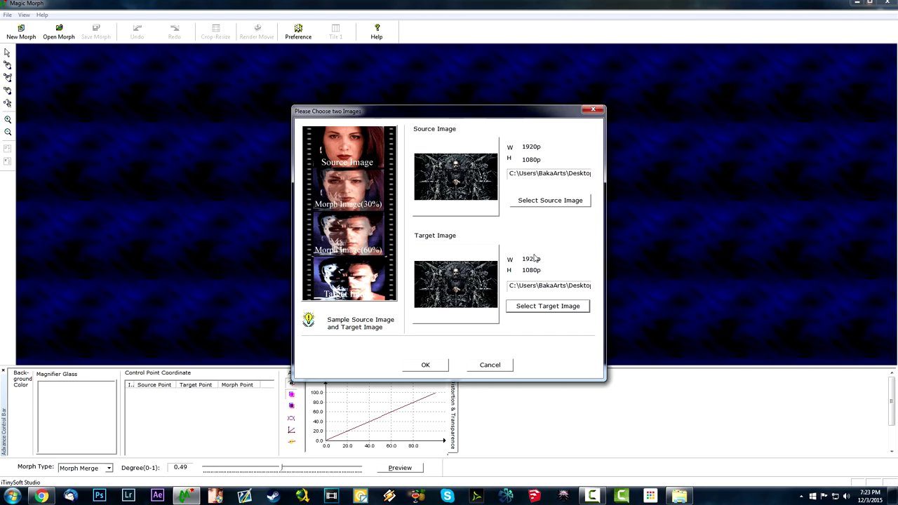
pyautogui.click(425, 365)
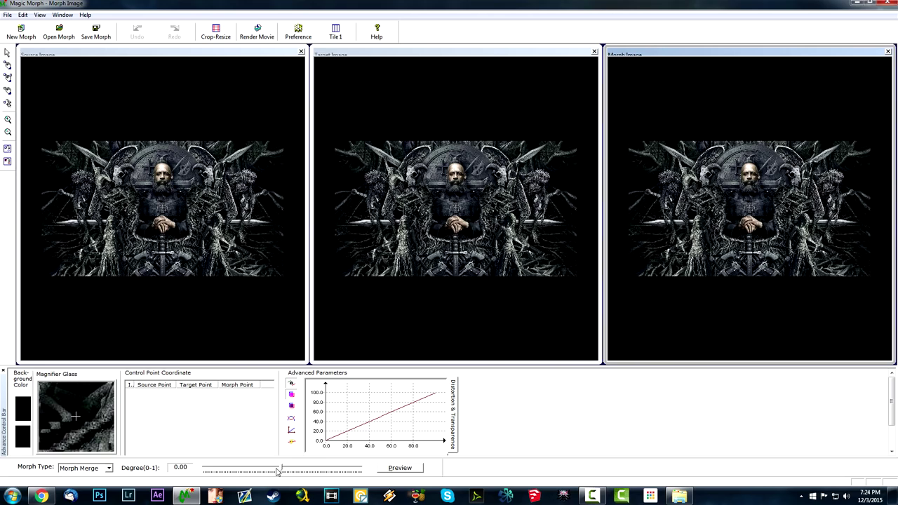
# Set the morph degree to 0.56 and try adding a control point on the man's forehead in both images at once.
pyautogui.moveTo(281, 471)
pyautogui.mouseDown()
pyautogui.moveTo(198, 471)
pyautogui.moveTo(364, 470)
pyautogui.moveTo(291, 470)
pyautogui.mouseUp()
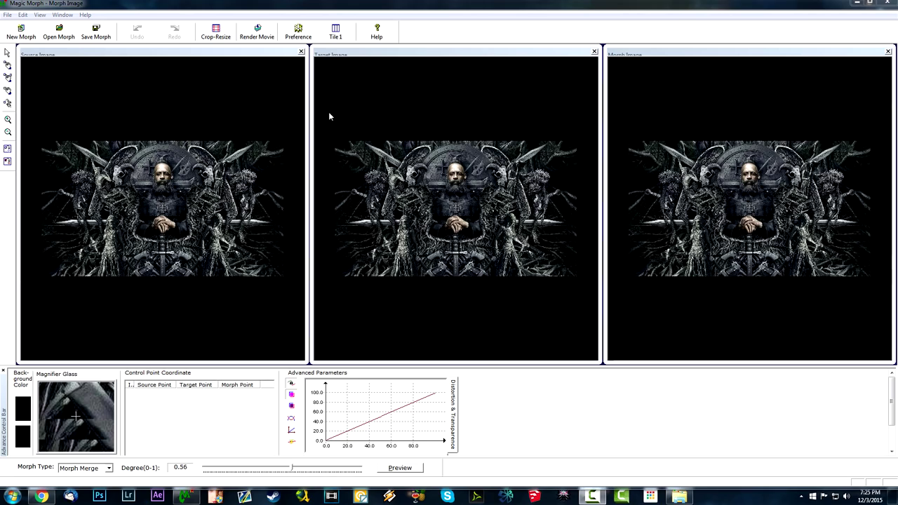
pyautogui.click(9, 81)
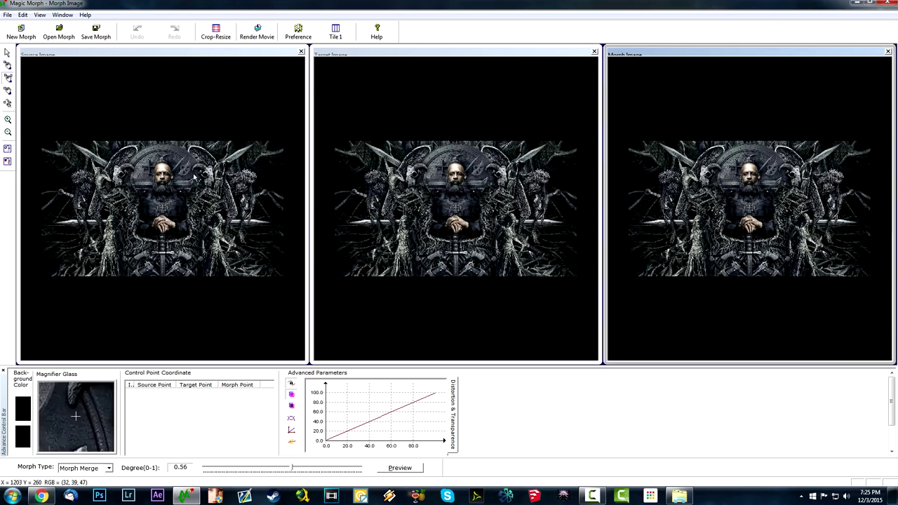
pyautogui.click(163, 171)
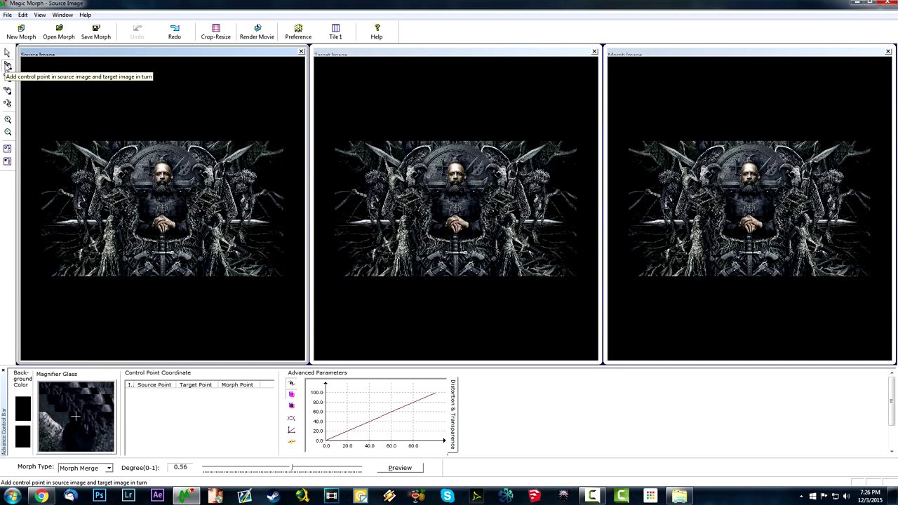
# Try a control point pair running from the man's forehead in the source image to his hands in the target image.
pyautogui.click(7, 65)
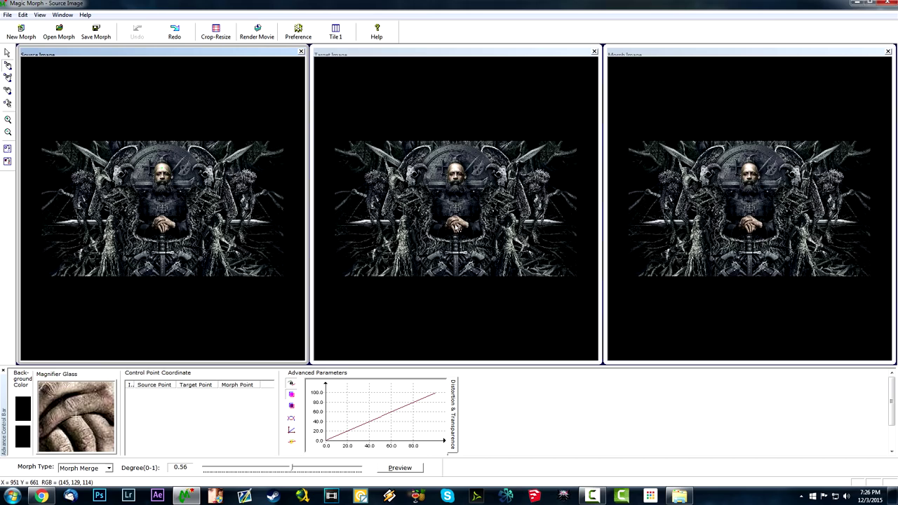
pyautogui.click(455, 227)
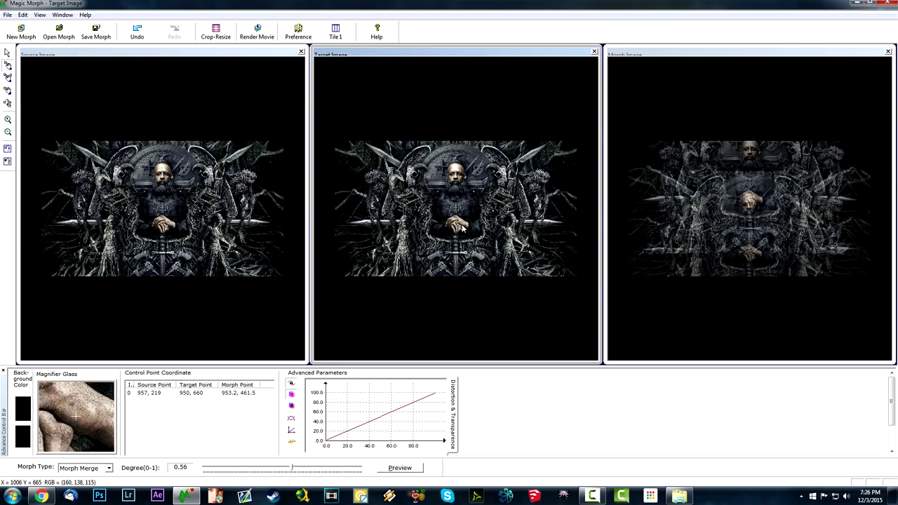
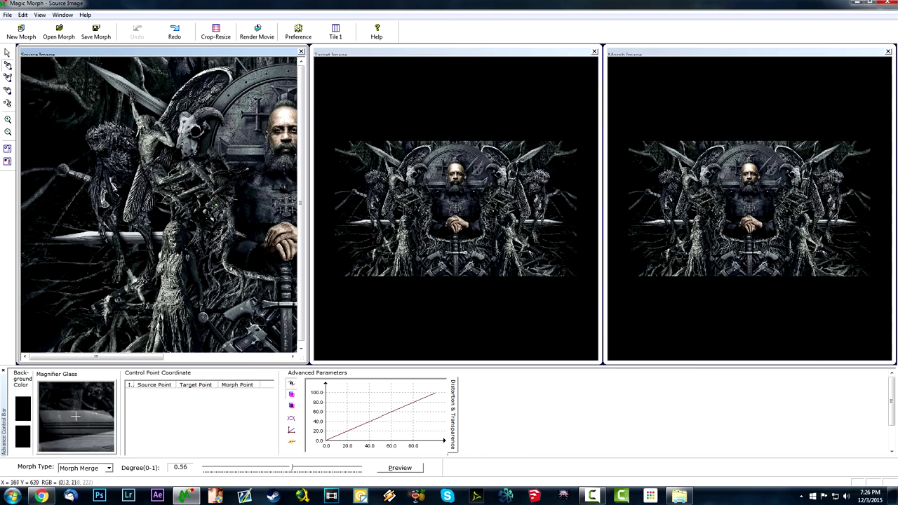
# Try a slightly offset control point pair in the branches beside the man, with the target point at 670, 574.
pyautogui.click(433, 69)
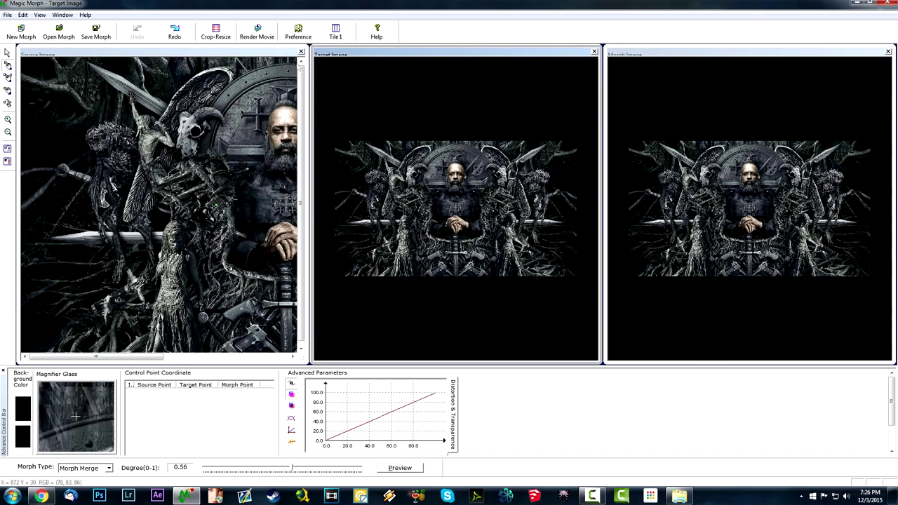
pyautogui.click(7, 120)
pyautogui.click(409, 230)
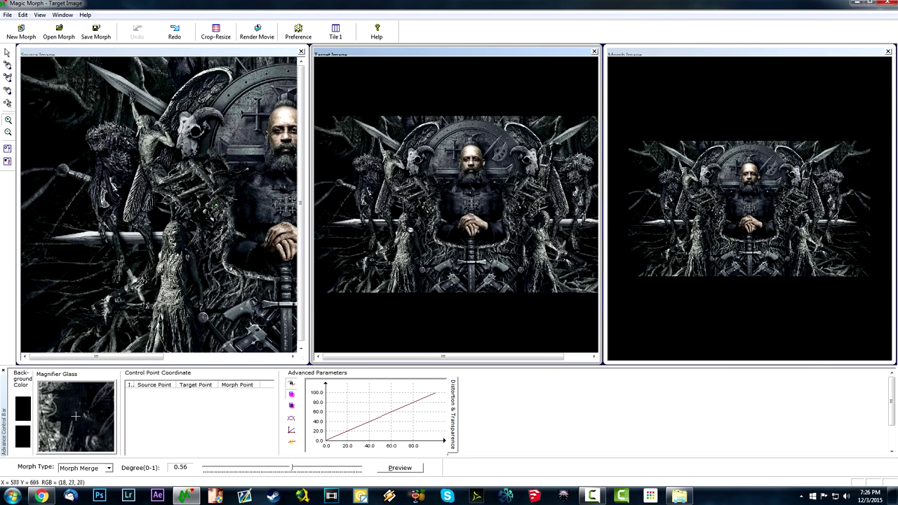
pyautogui.click(409, 230)
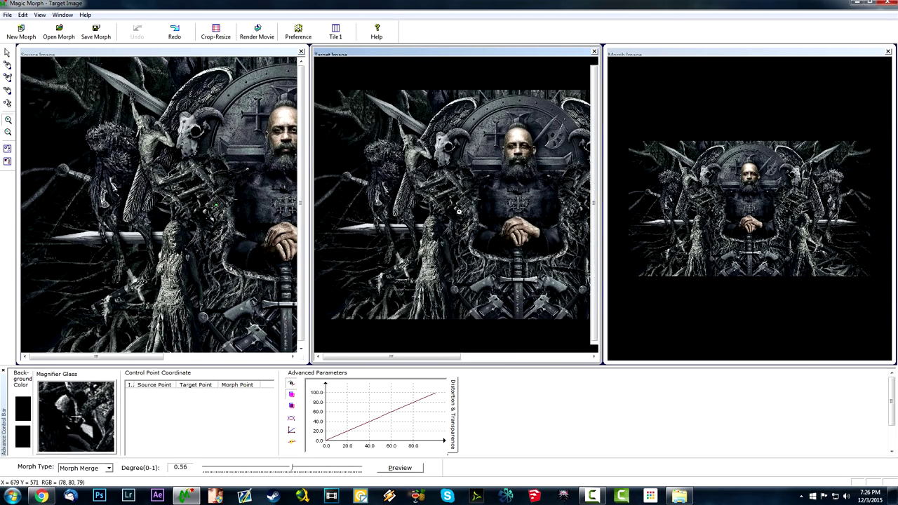
pyautogui.click(458, 211)
pyautogui.click(8, 63)
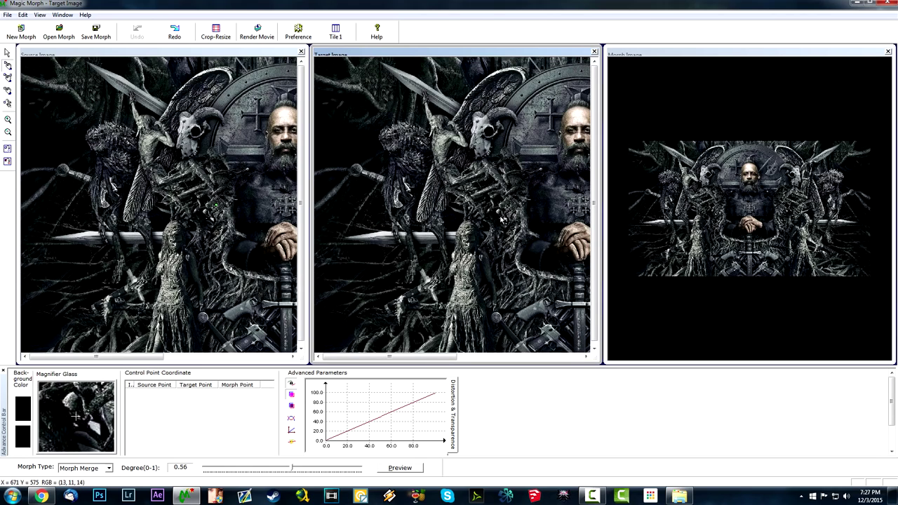
pyautogui.click(502, 219)
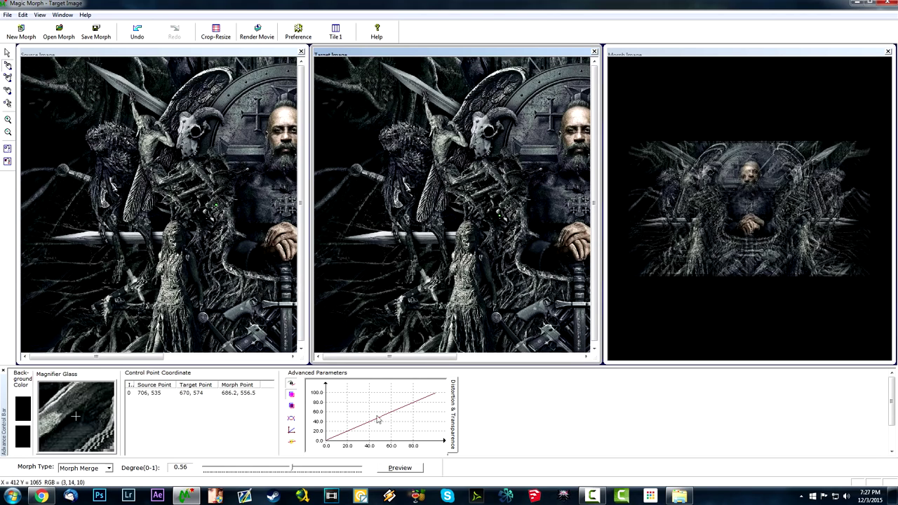
# Set the morph degree to 0.58 and undo the last control point pair.
pyautogui.moveTo(291, 470)
pyautogui.mouseDown()
pyautogui.moveTo(359, 472)
pyautogui.moveTo(278, 469)
pyautogui.moveTo(294, 470)
pyautogui.mouseUp()
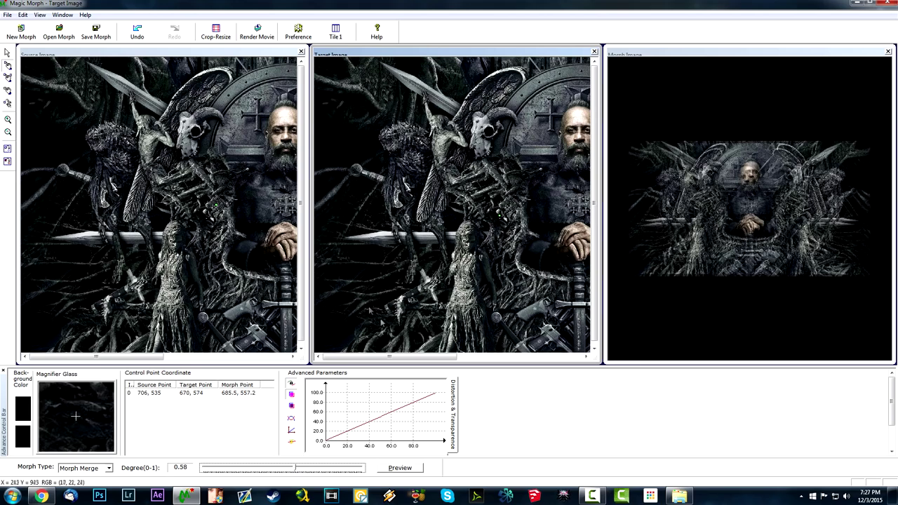
pyautogui.click(138, 33)
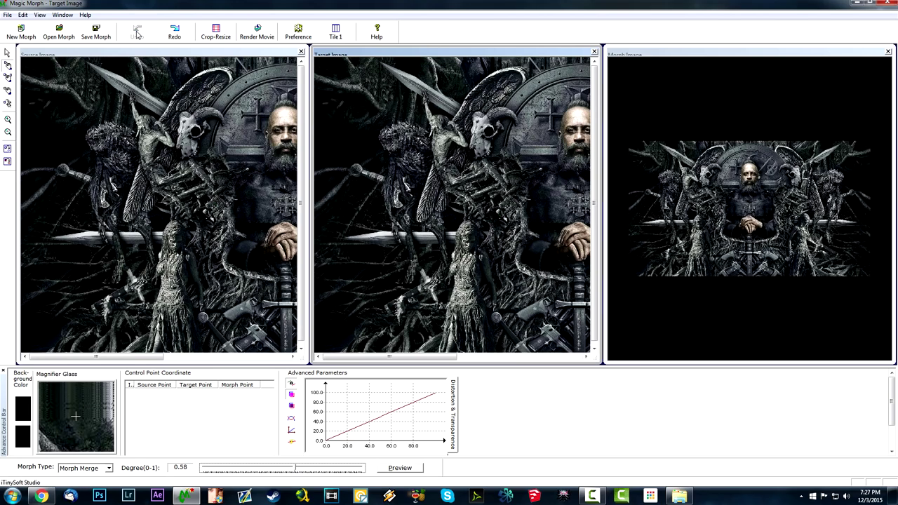
# Add matching control points to both images around the man's head, face and beard and across his torso to anchor them.
pyautogui.click(287, 119)
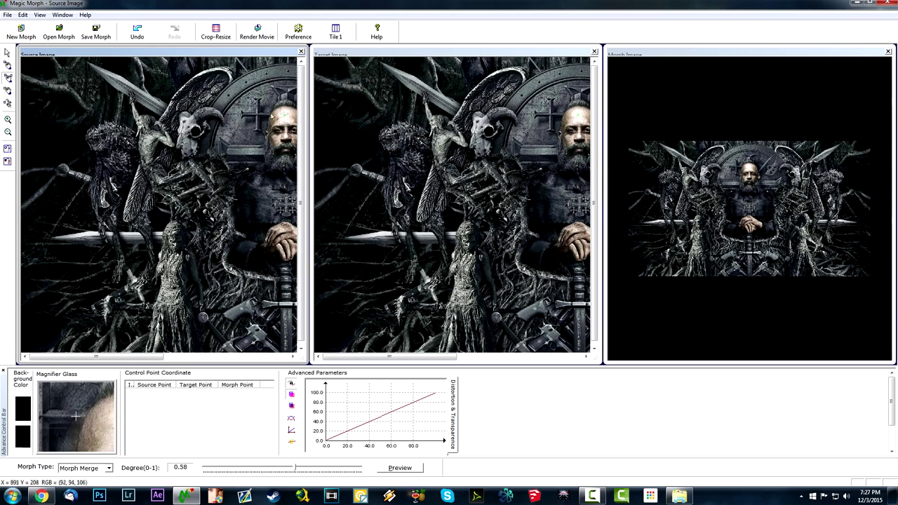
pyautogui.moveTo(146, 360); pyautogui.dragTo(177, 360)
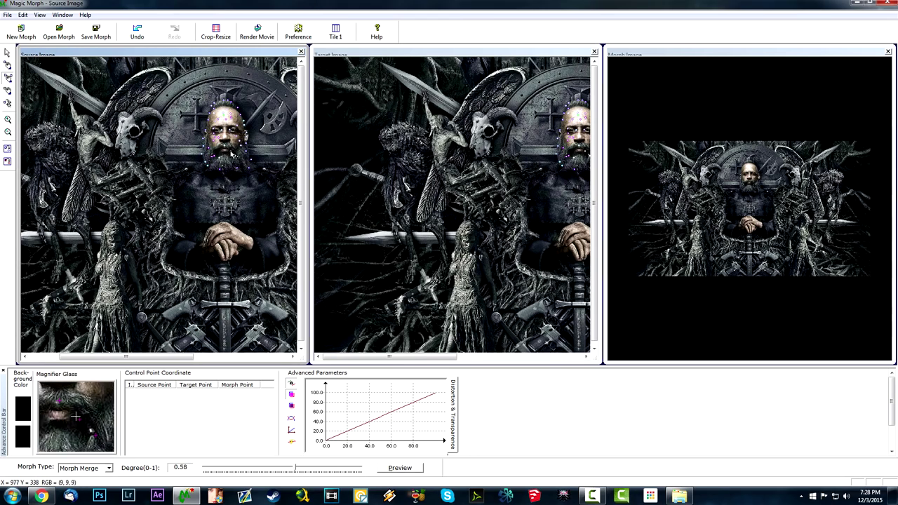
pyautogui.moveTo(421, 356); pyautogui.dragTo(448, 363)
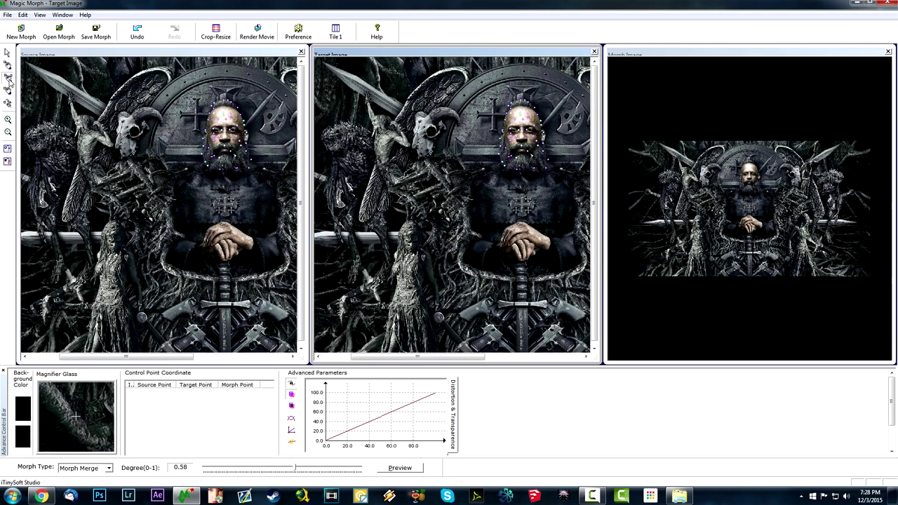
pyautogui.click(195, 174)
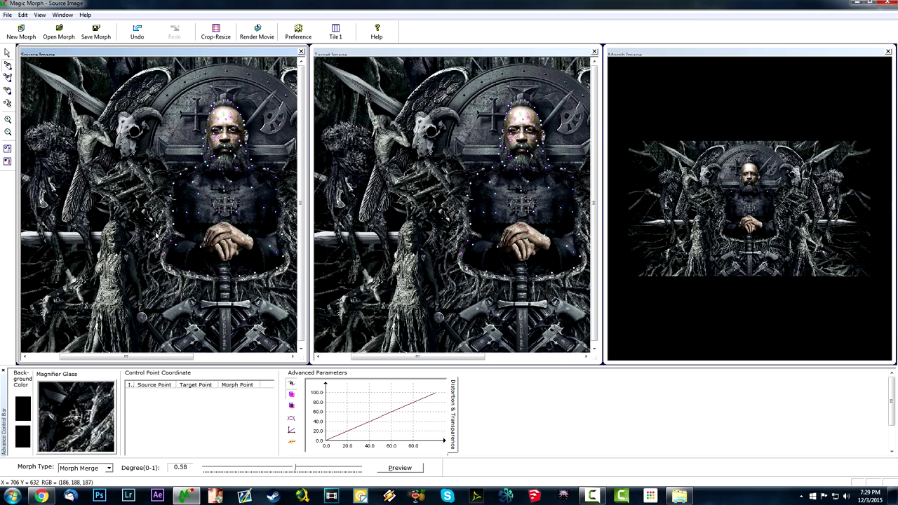
# Complete an offset control point pair in the branches left of the man and set the morph degree to 0.69.
pyautogui.click(444, 245)
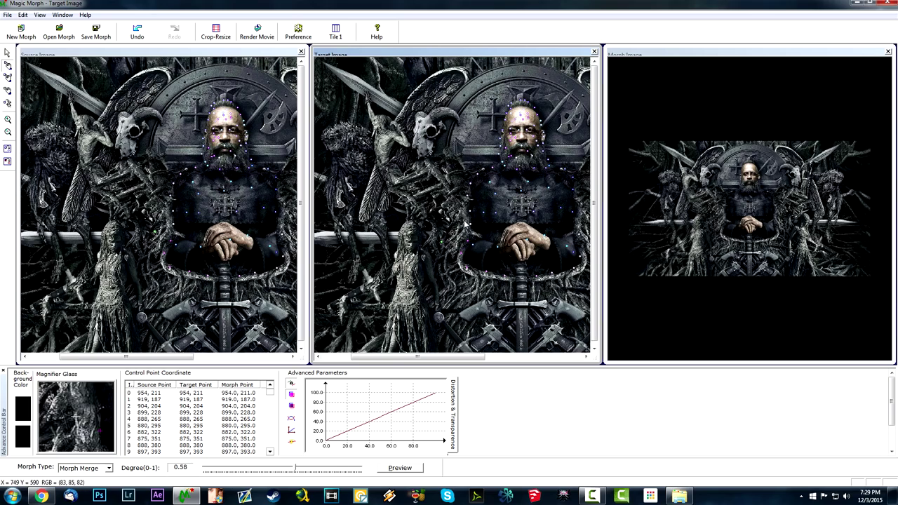
pyautogui.moveTo(296, 468)
pyautogui.mouseDown()
pyautogui.moveTo(358, 468)
pyautogui.moveTo(274, 471)
pyautogui.moveTo(313, 470)
pyautogui.mouseUp()
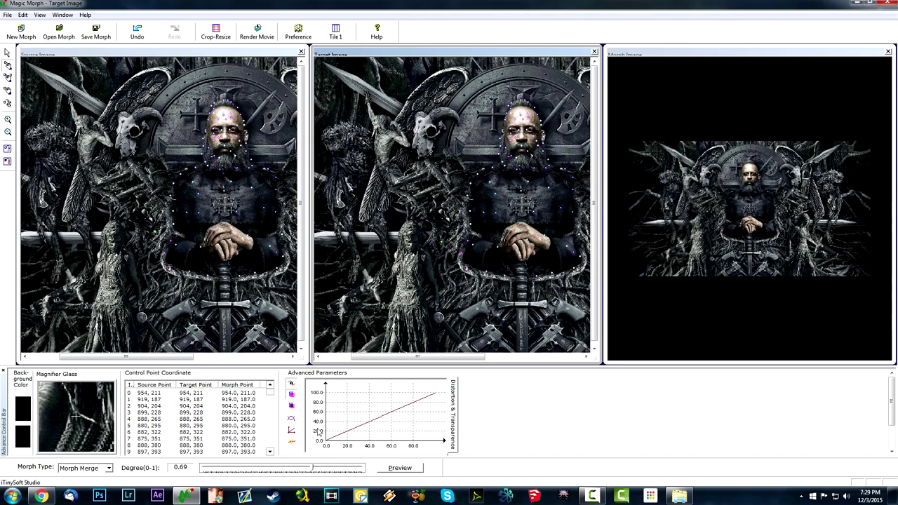
# Add an offset control point pair in the branches right of the man and anchor the shield and ram skulls with matching points.
pyautogui.moveTo(185, 357); pyautogui.dragTo(232, 359)
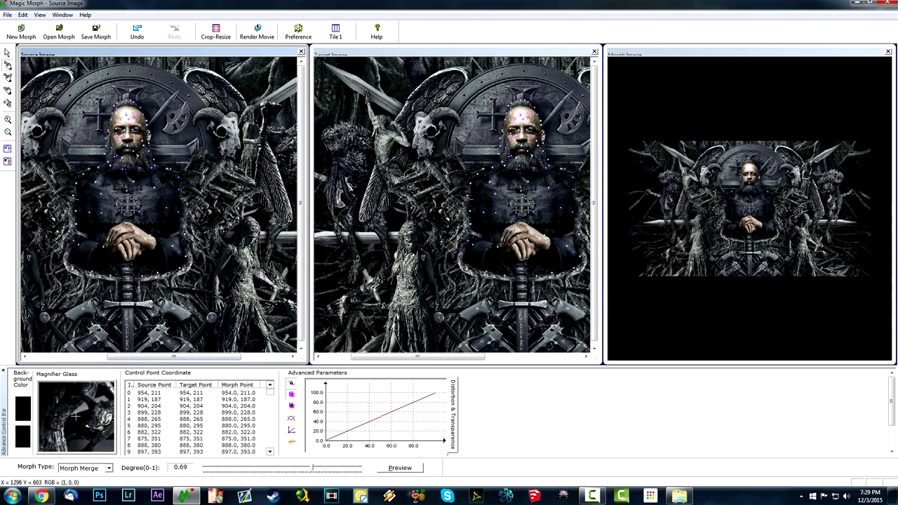
pyautogui.moveTo(417, 357); pyautogui.dragTo(466, 356)
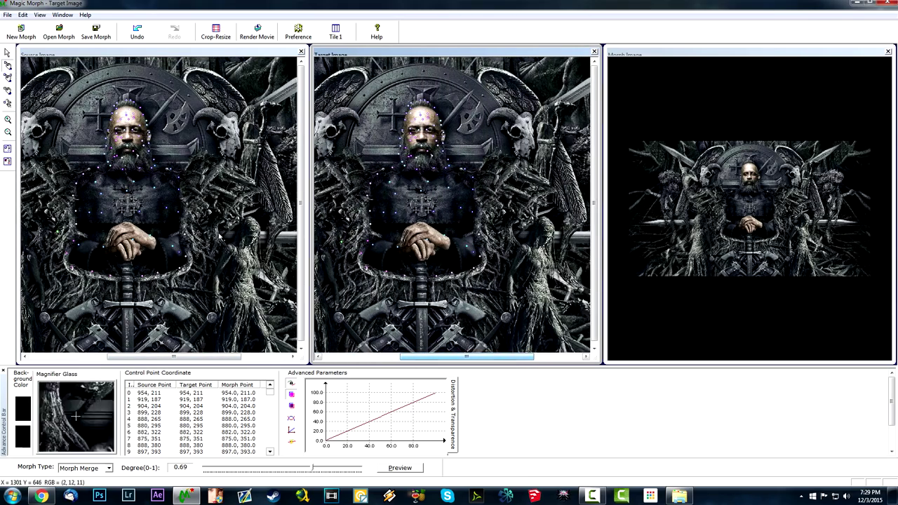
pyautogui.click(193, 232)
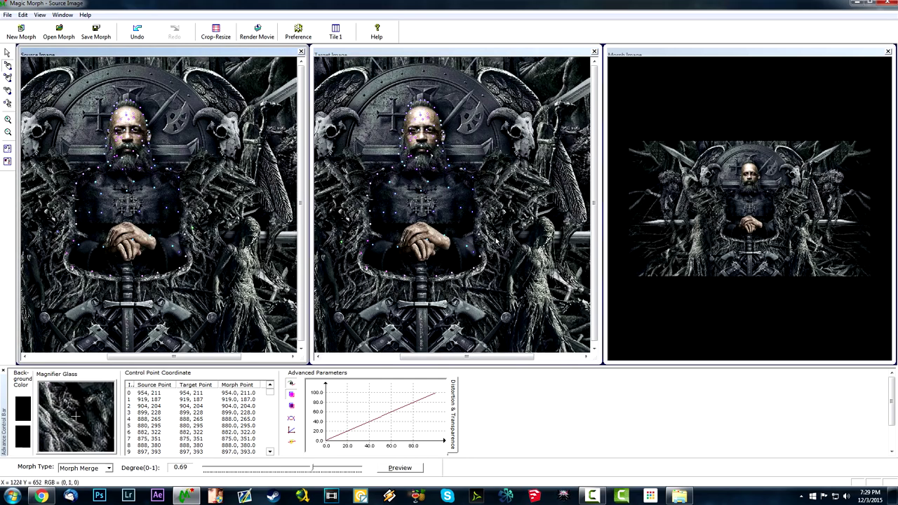
pyautogui.click(498, 239)
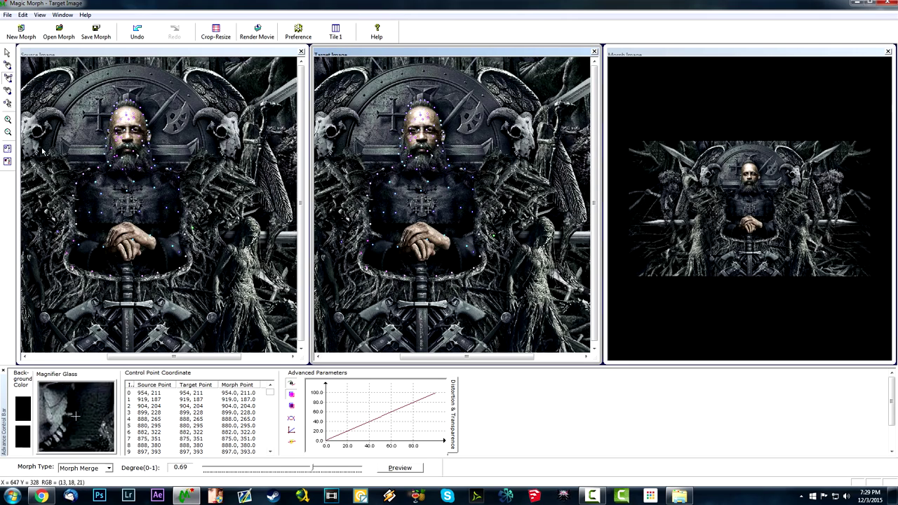
pyautogui.hscroll(-3, 119, 246)
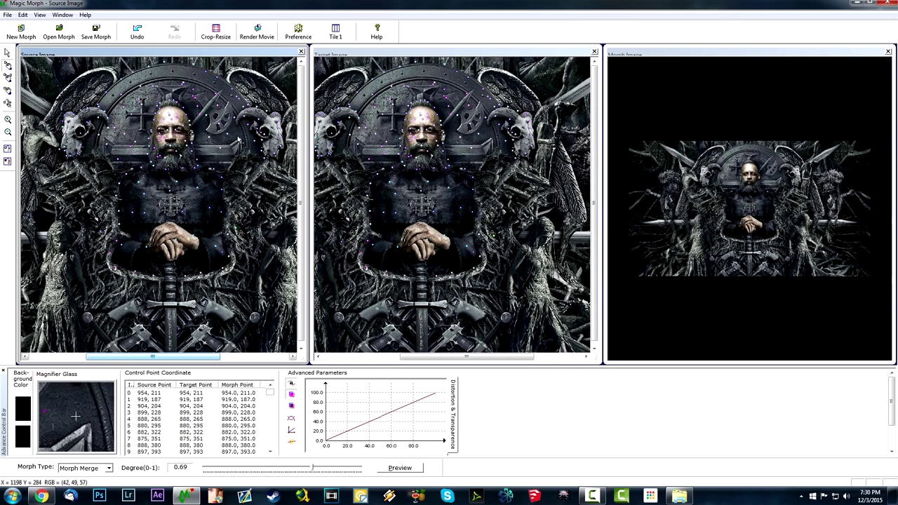
# Add a control point pair in the dark roots below the left sword blade, shifting the target point outward.
pyautogui.moveTo(184, 359); pyautogui.dragTo(109, 362)
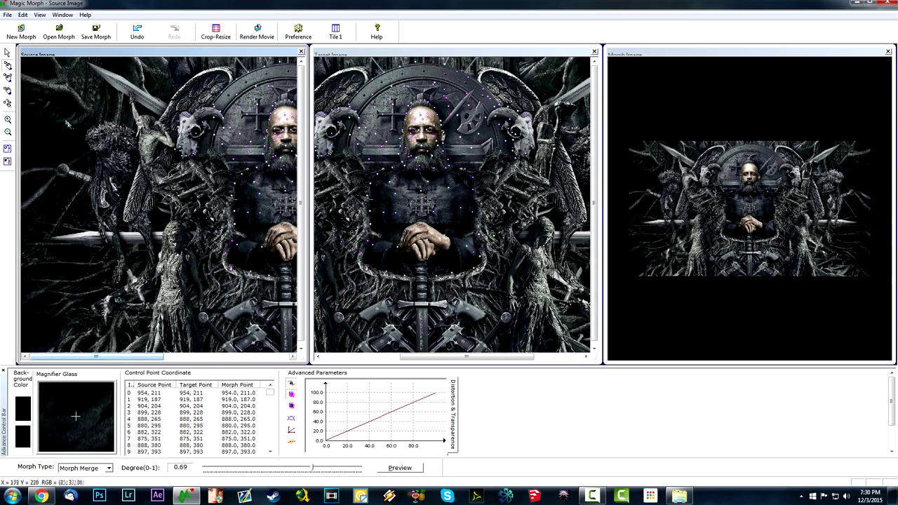
pyautogui.moveTo(429, 357); pyautogui.dragTo(367, 361)
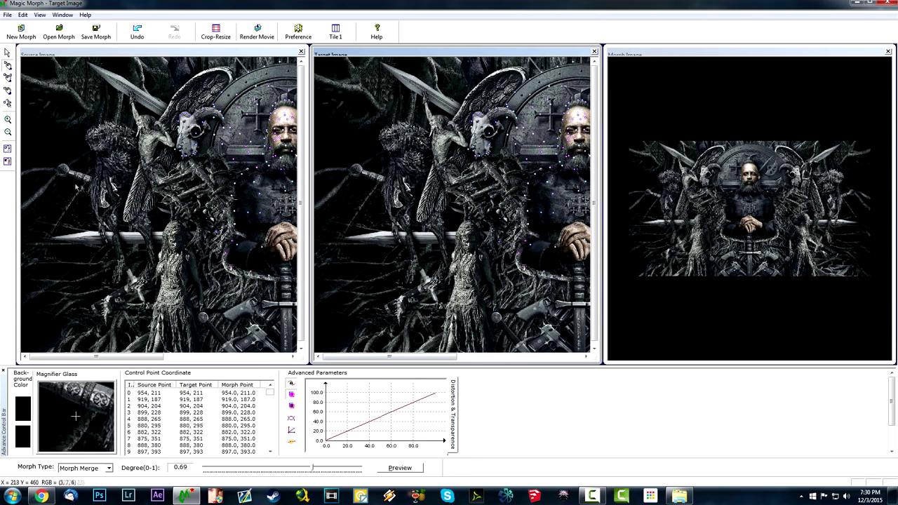
pyautogui.click(96, 268)
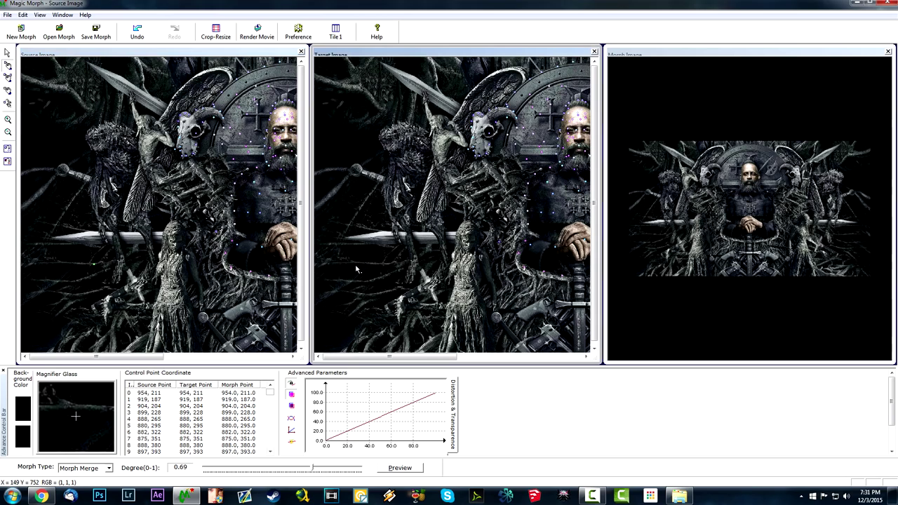
pyautogui.click(356, 266)
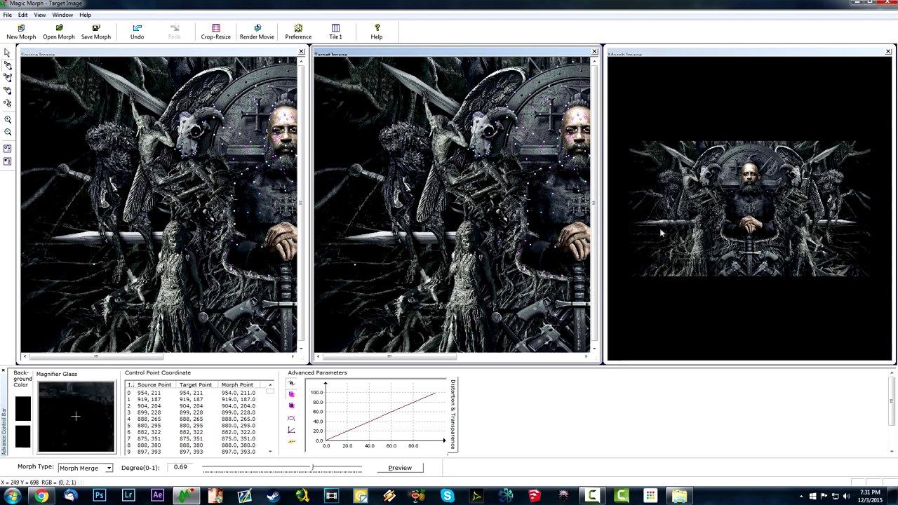
# Add offset control point pairs on the left statue's dress and in the roots at the lower left of the image.
pyautogui.click(168, 356)
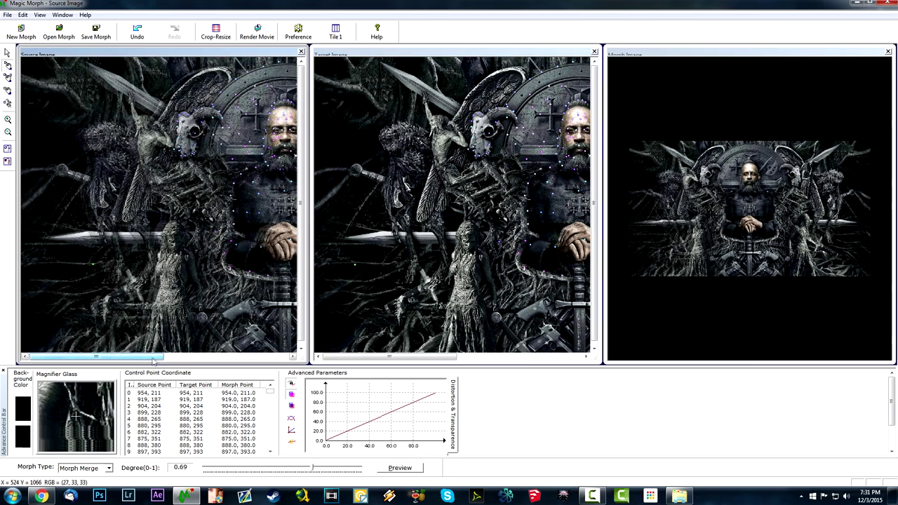
pyautogui.scroll(-1, 293, 274)
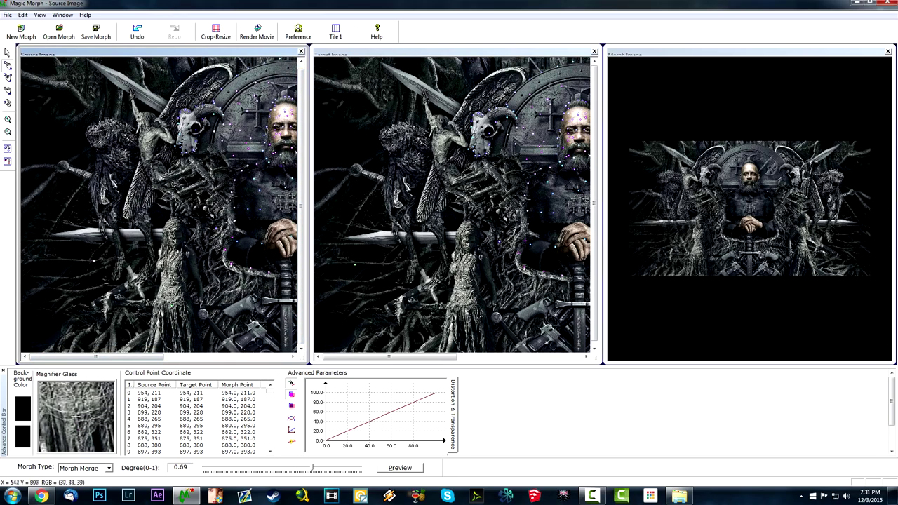
pyautogui.click(466, 321)
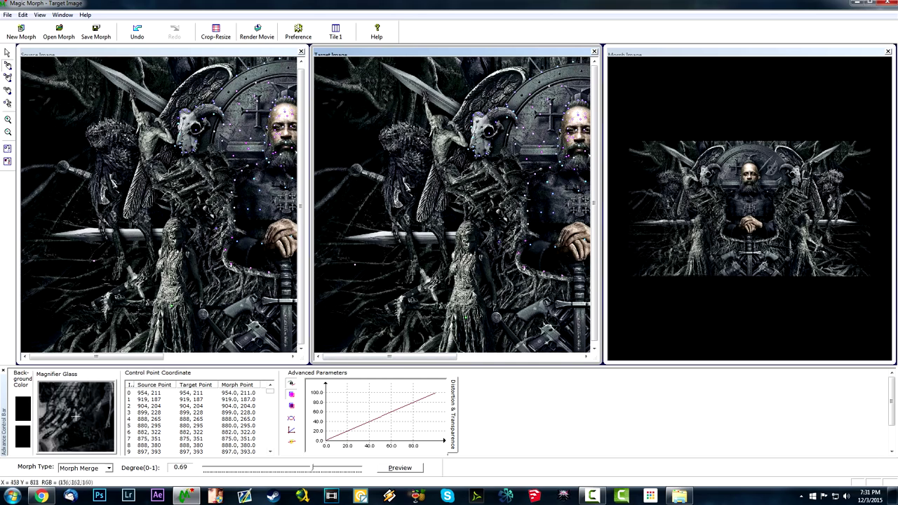
pyautogui.click(80, 322)
# Add outward-shifted control point pairs in the roots below the right sword blade and in the upper-right branches.
pyautogui.moveTo(382, 356); pyautogui.dragTo(507, 356)
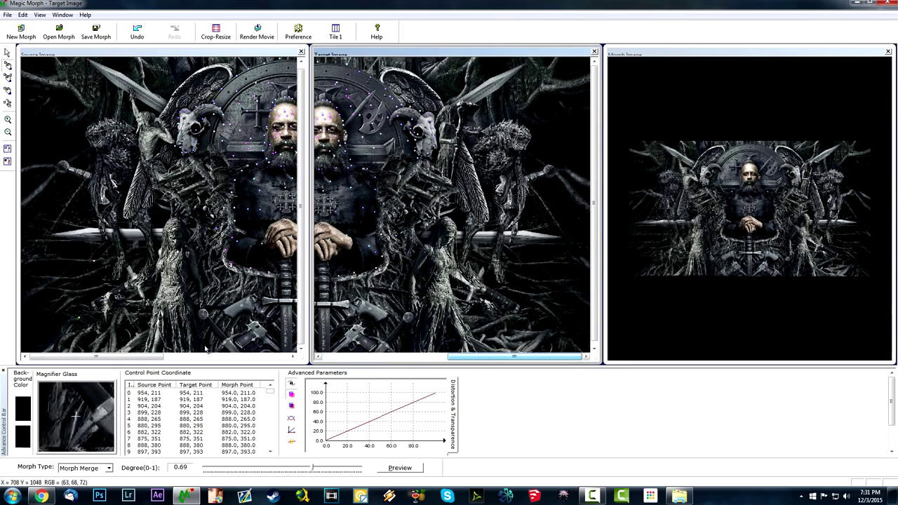
pyautogui.click(207, 356)
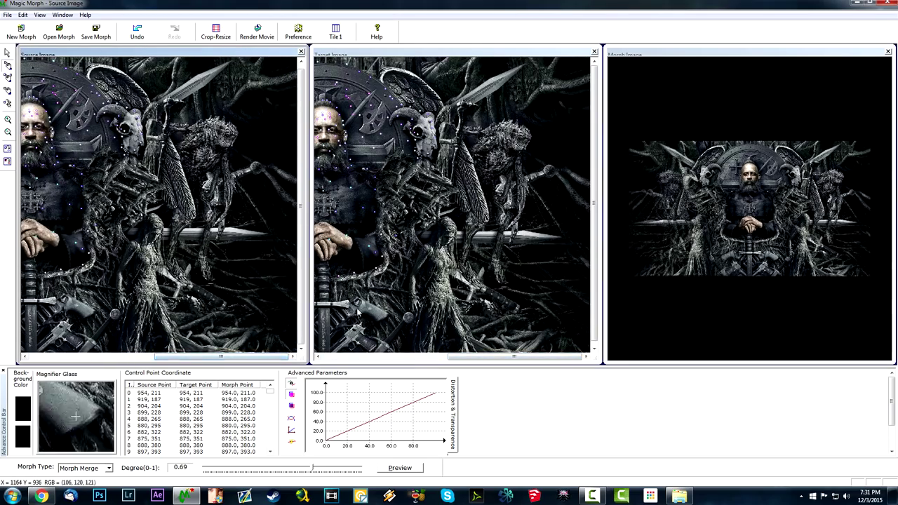
pyautogui.click(547, 286)
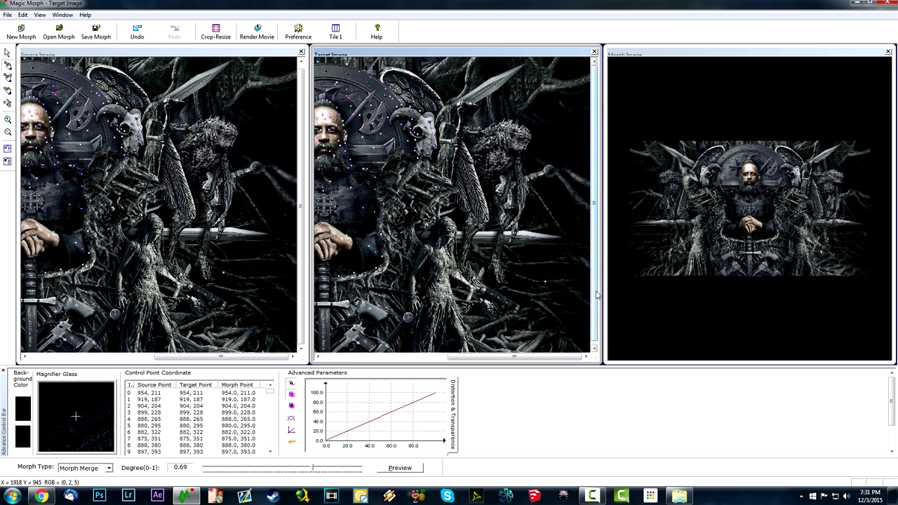
pyautogui.click(299, 239)
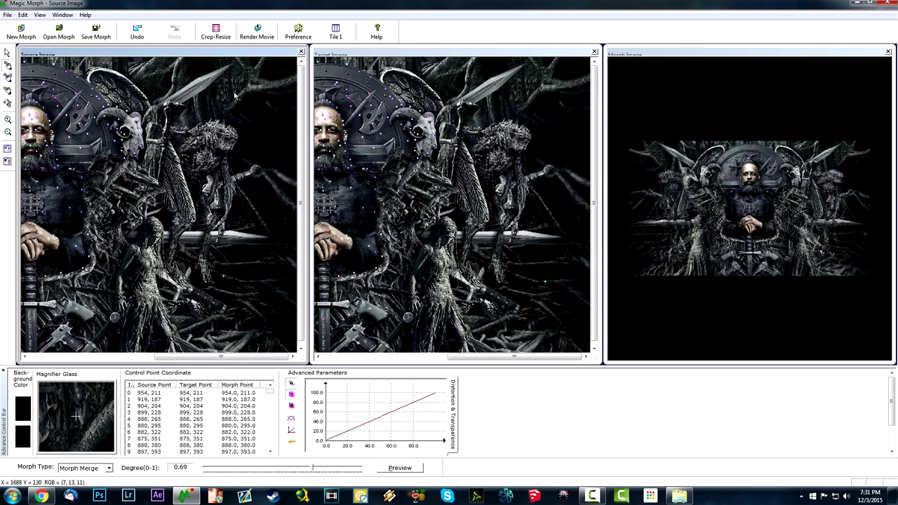
pyautogui.click(569, 79)
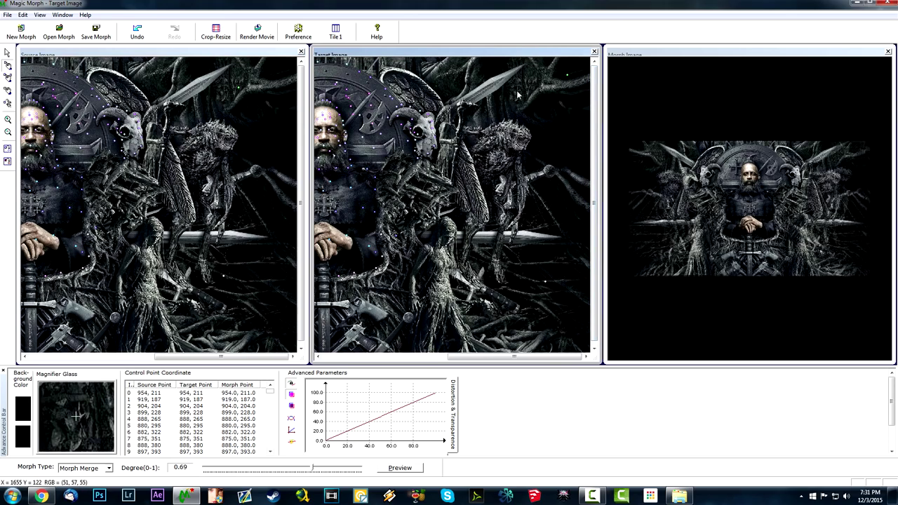
# Add an outward-shifted control point pair in the upper-left branches of the source and target images.
pyautogui.moveTo(214, 358); pyautogui.dragTo(92, 331)
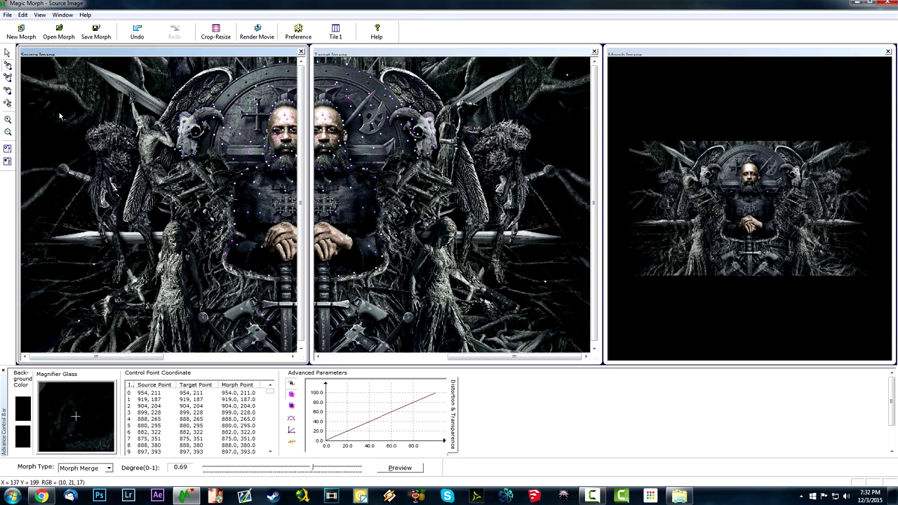
pyautogui.moveTo(517, 357); pyautogui.dragTo(383, 357)
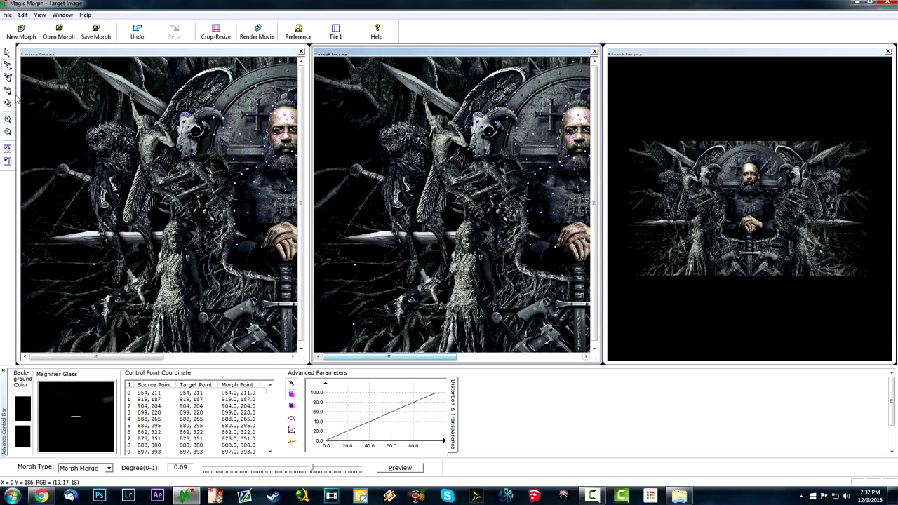
pyautogui.click(68, 92)
pyautogui.click(351, 85)
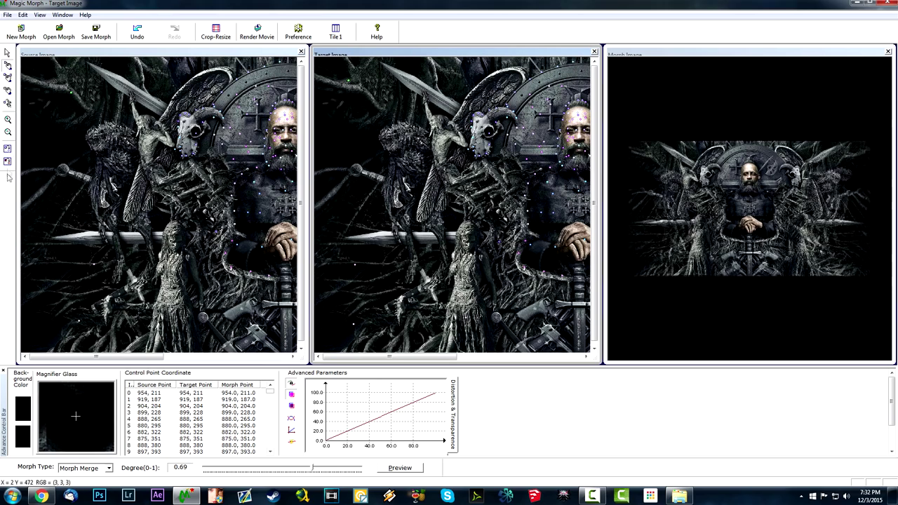
# Enlarge the morph preview, keeping Morph Merge as the morph type, and set the morph degree to 0.58.
pyautogui.click(766, 203)
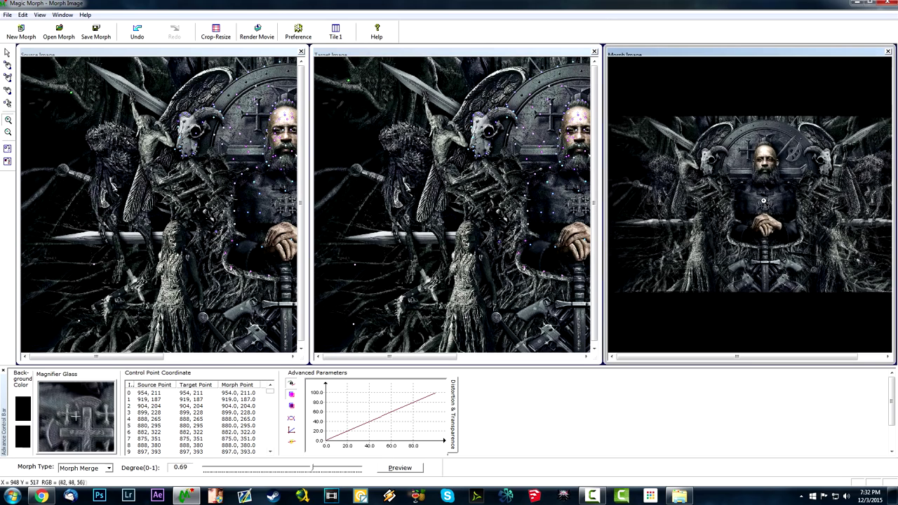
pyautogui.click(109, 467)
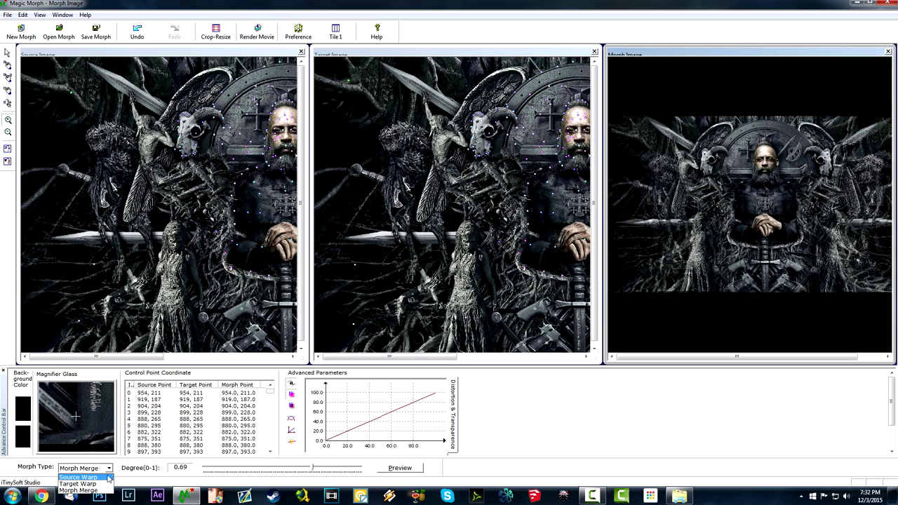
pyautogui.click(105, 488)
pyautogui.click(109, 468)
pyautogui.click(108, 470)
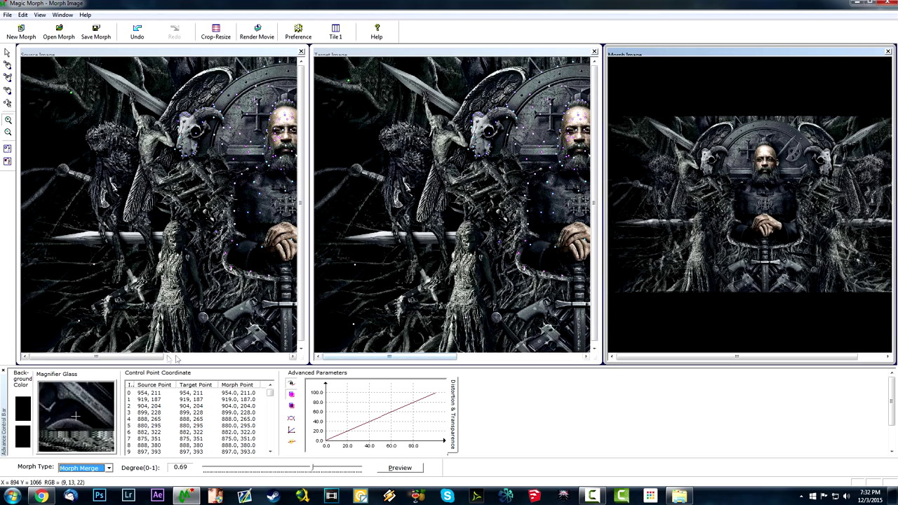
pyautogui.moveTo(314, 469); pyautogui.dragTo(295, 472)
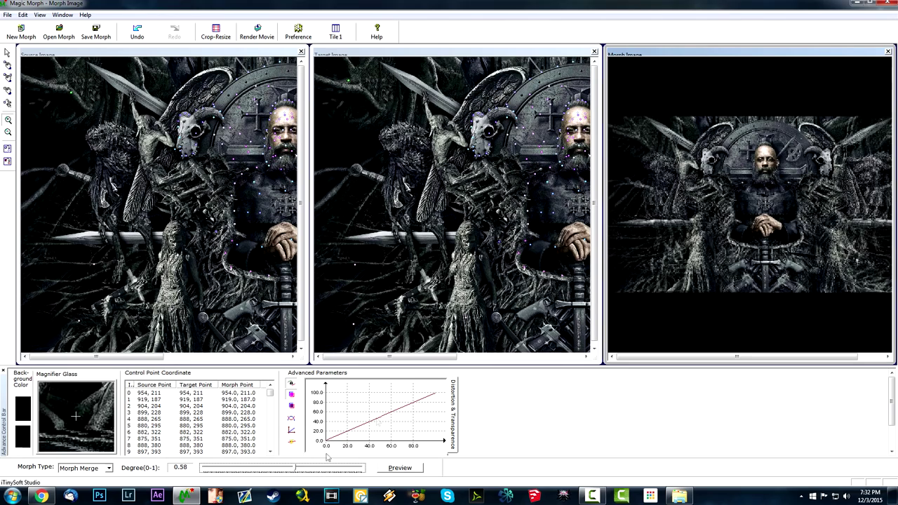
pyautogui.click(351, 330)
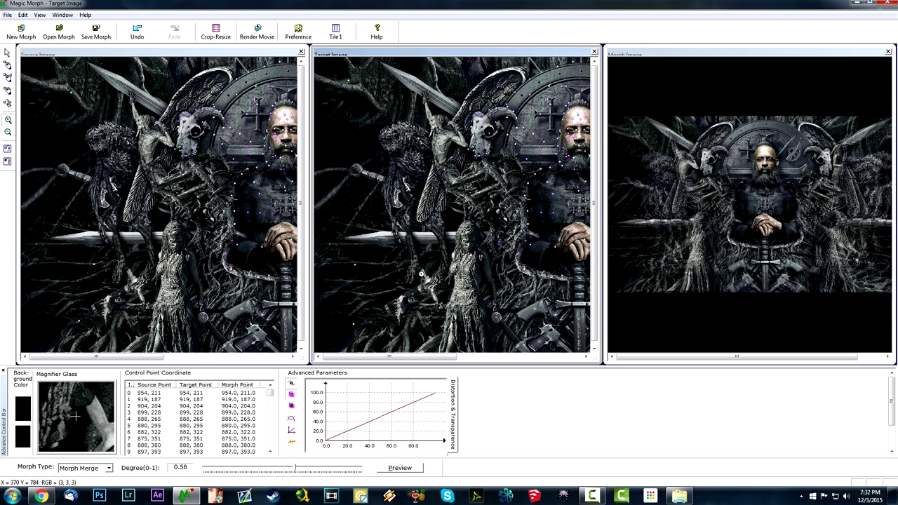
# Render the morph movie in the Gif Movie format.
pyautogui.click(257, 31)
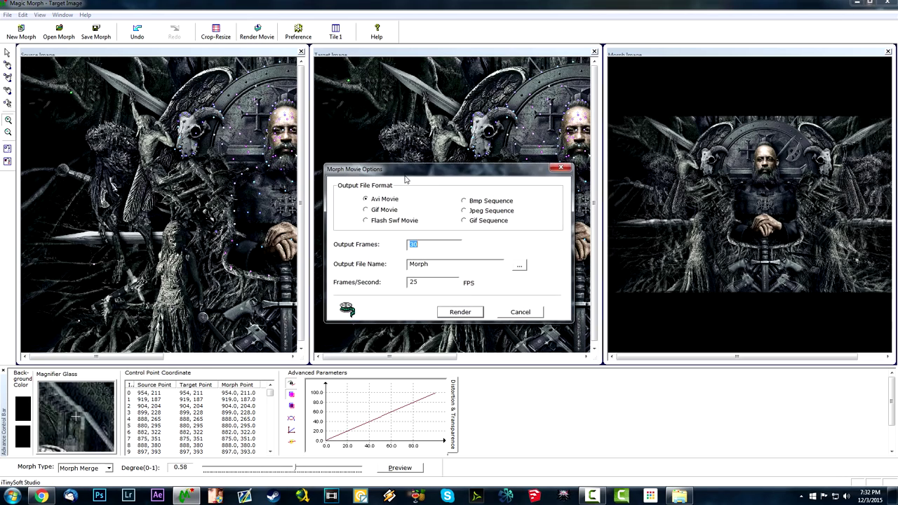
pyautogui.click(389, 211)
pyautogui.click(461, 313)
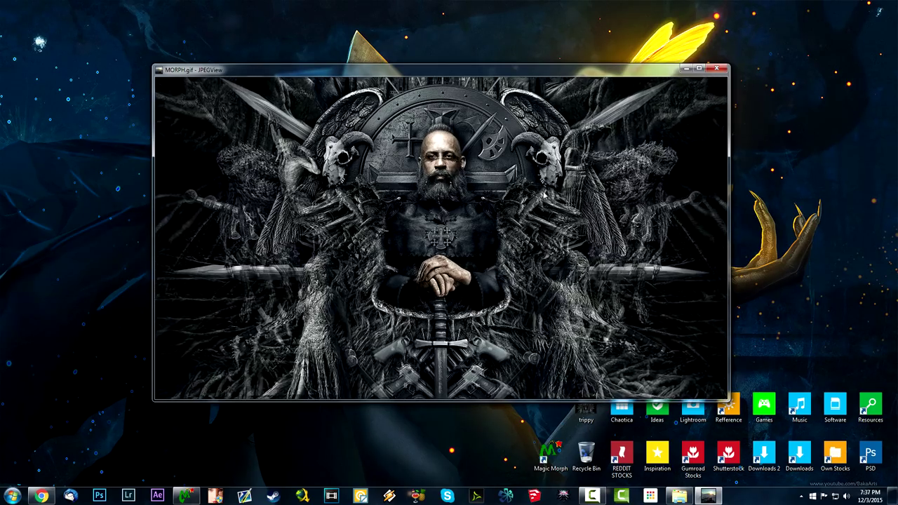
# Examine the rendered MORPH.gif animation at enlarged size in JPEGView and close the viewer windows.
pyautogui.scroll(4, 544, 197)
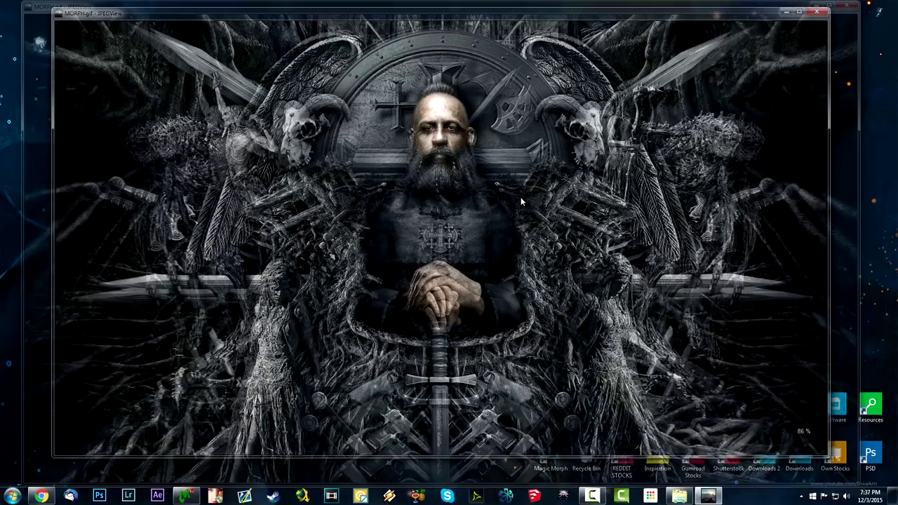
pyautogui.scroll(1, 520, 202)
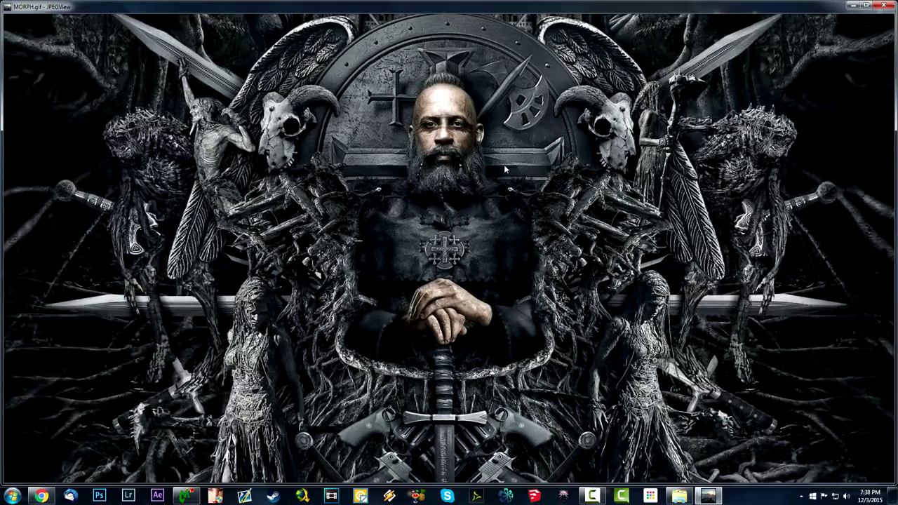
pyautogui.scroll(-1, 503, 164)
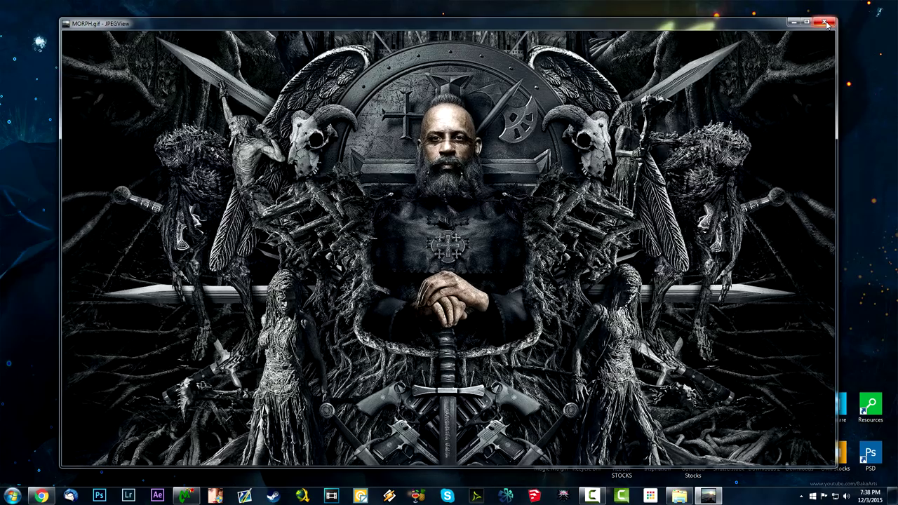
pyautogui.click(827, 24)
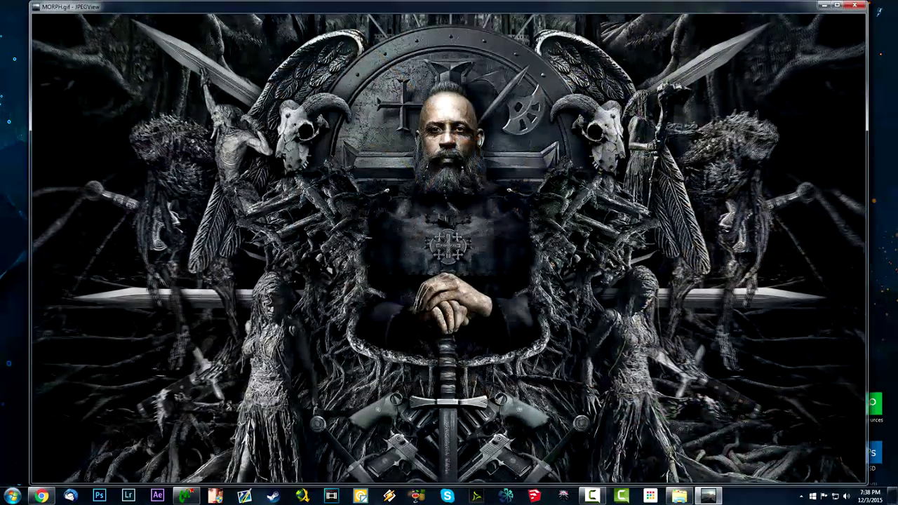
pyautogui.click(855, 6)
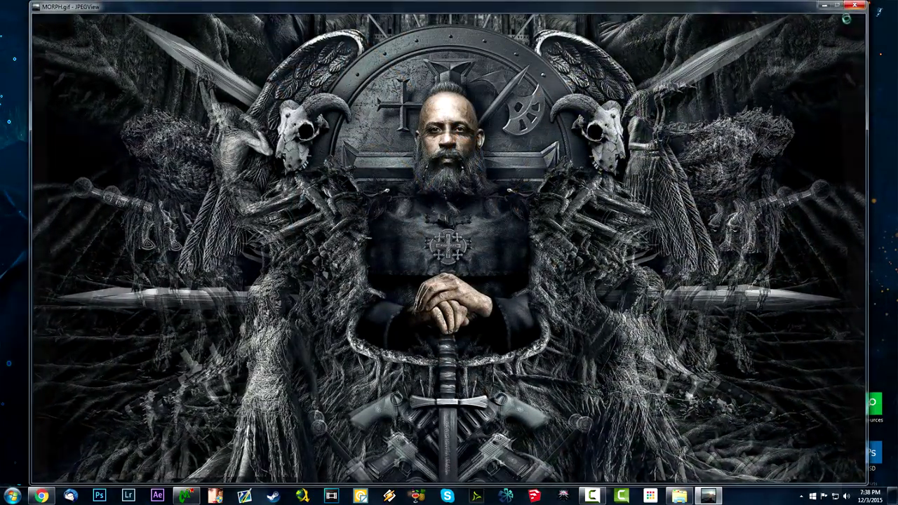
pyautogui.click(506, 253)
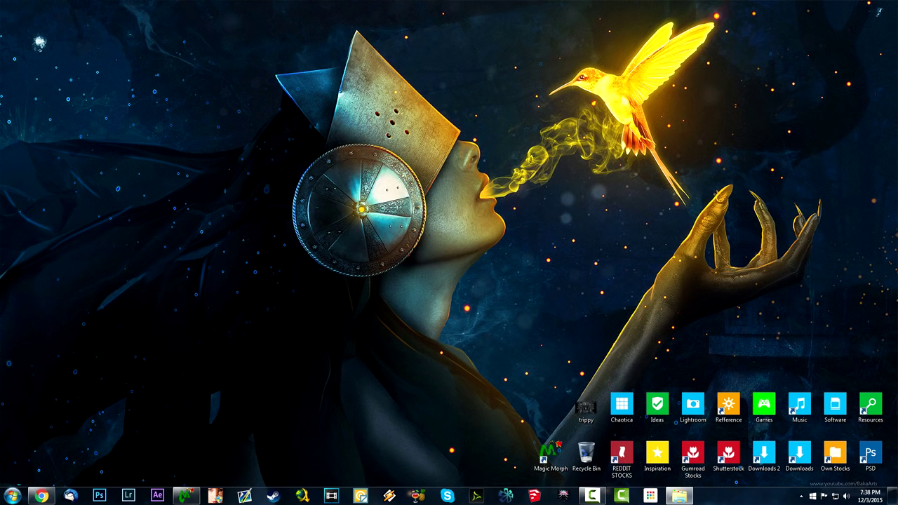
# Open MORPH.gif in Photoshop and show its frame animation timeline.
pyautogui.doubleClick(149, 358)
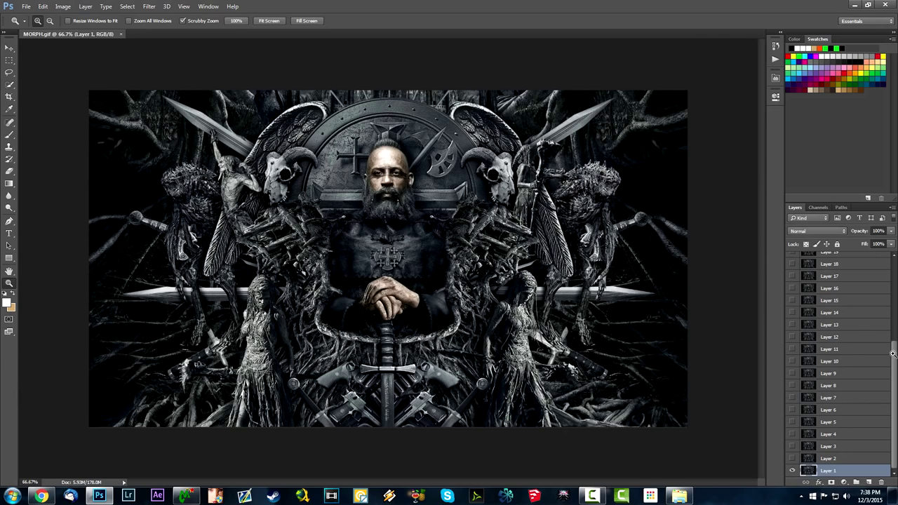
pyautogui.scroll(5, 864, 316)
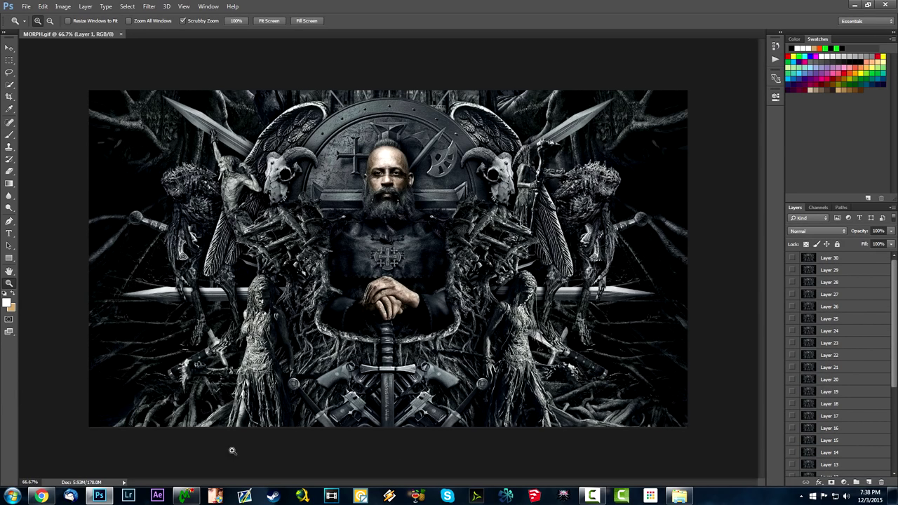
pyautogui.click(208, 6)
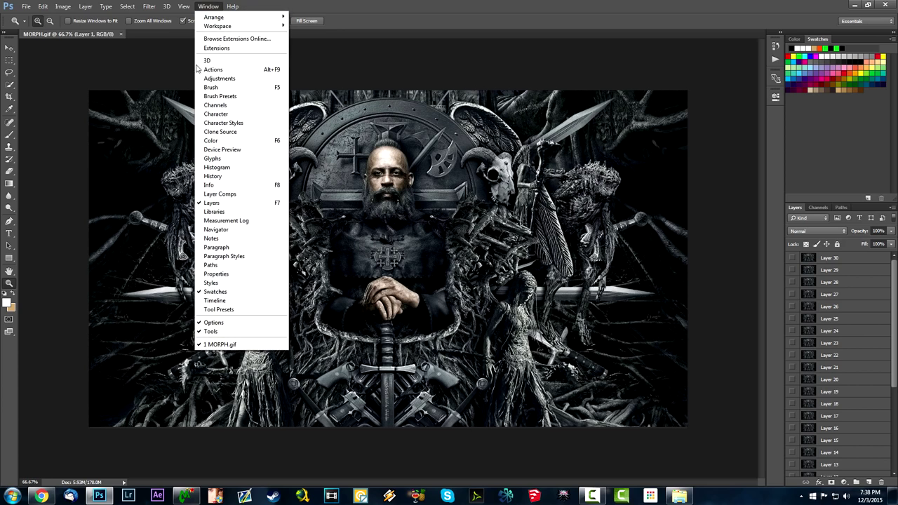
pyautogui.click(247, 294)
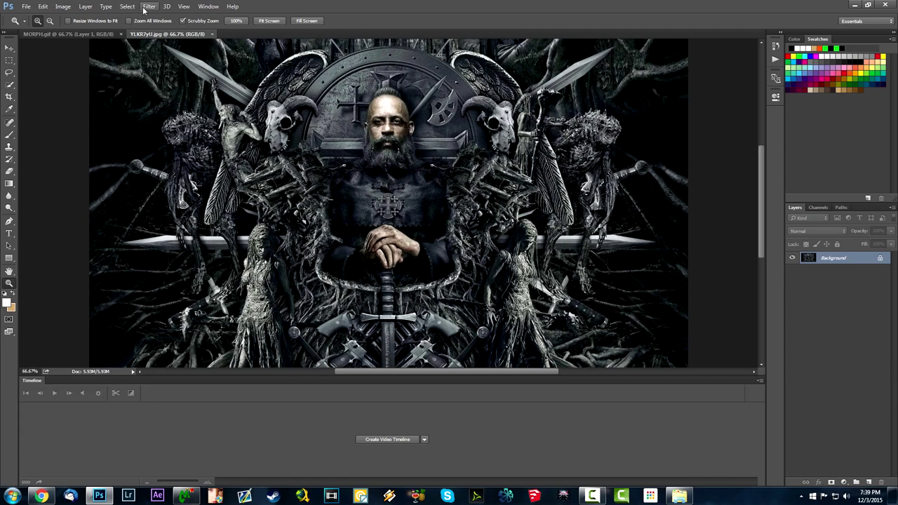
# Select the entire original image YLKR7yU.jpg and add a new empty layer above Layer 30 in MORPH.gif.
pyautogui.hotkey('ctrl', 'a')
pyautogui.click(94, 33)
pyautogui.scroll(5, 861, 317)
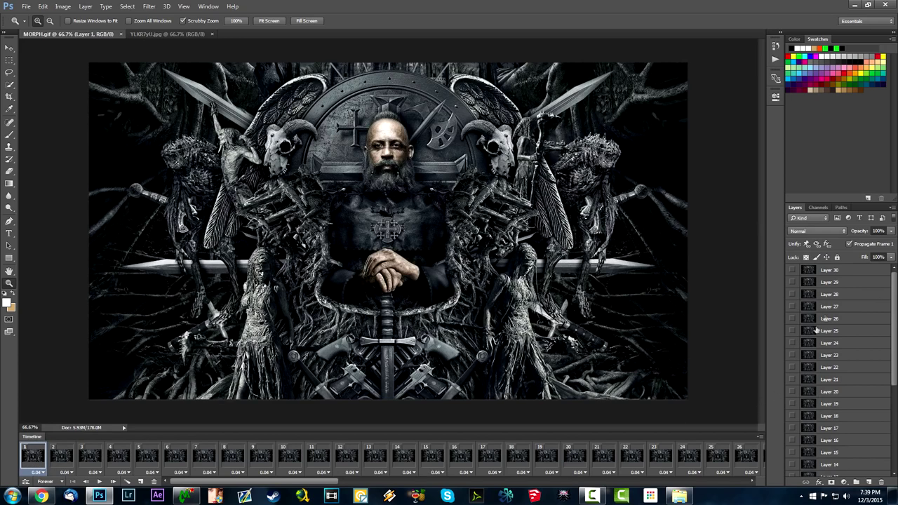
pyautogui.click(852, 270)
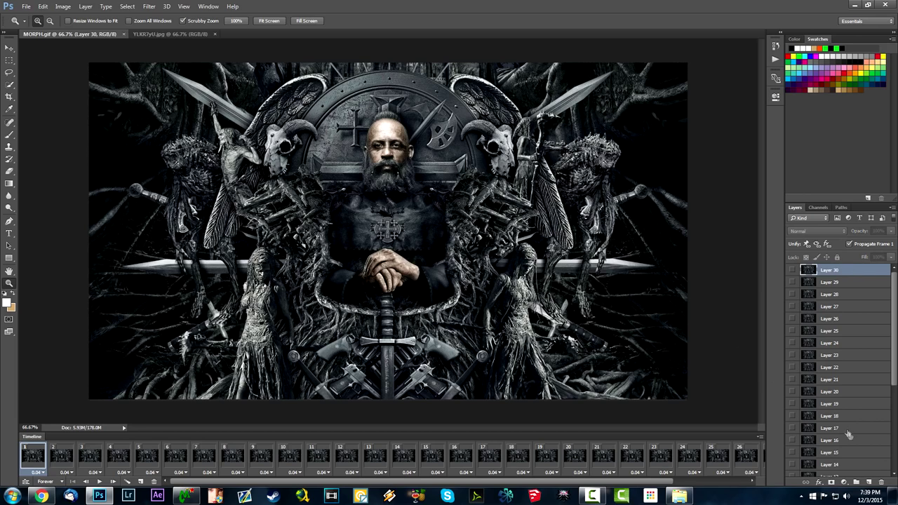
pyautogui.click(869, 483)
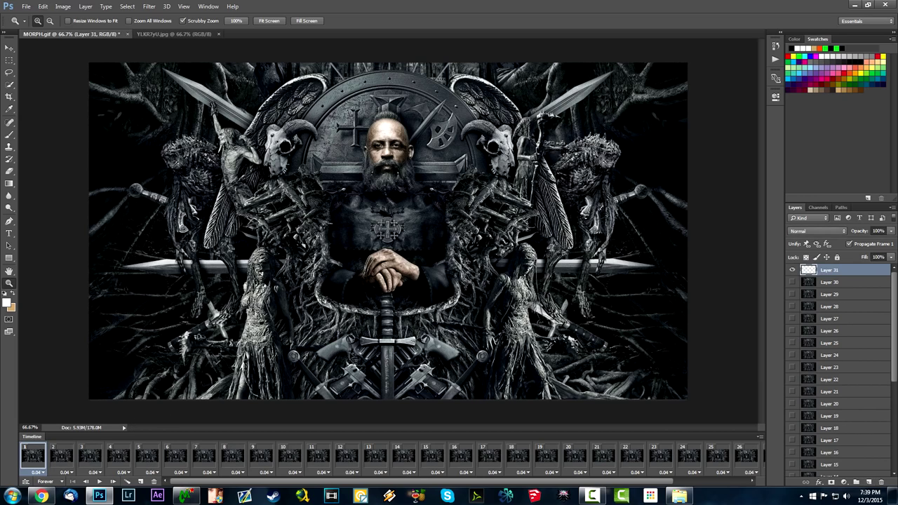
# Copy the selected original image from YLKR7yU.jpg and paste it into Layer 31 of MORPH.gif.
pyautogui.hotkey('ctrl', 'shift', 'alt', 'e')
pyautogui.click(172, 34)
pyautogui.click(127, 6)
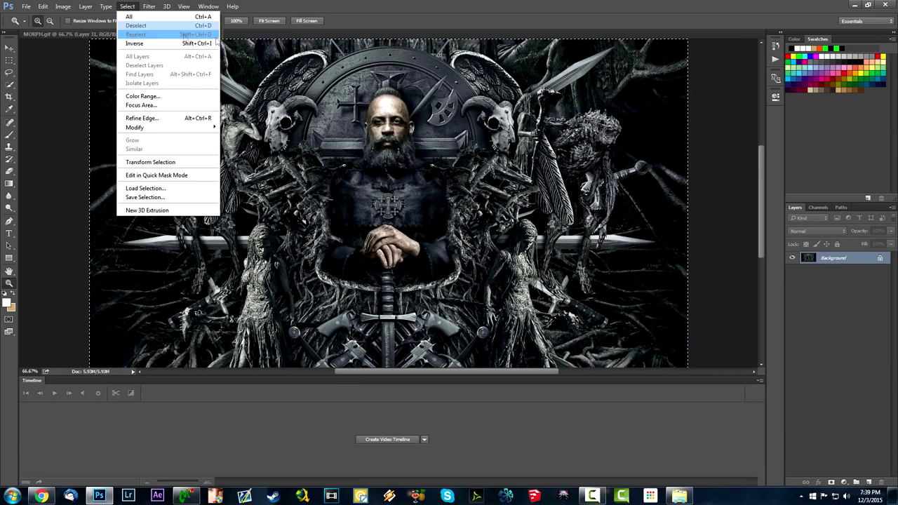
pyautogui.click(58, 34)
pyautogui.click(59, 33)
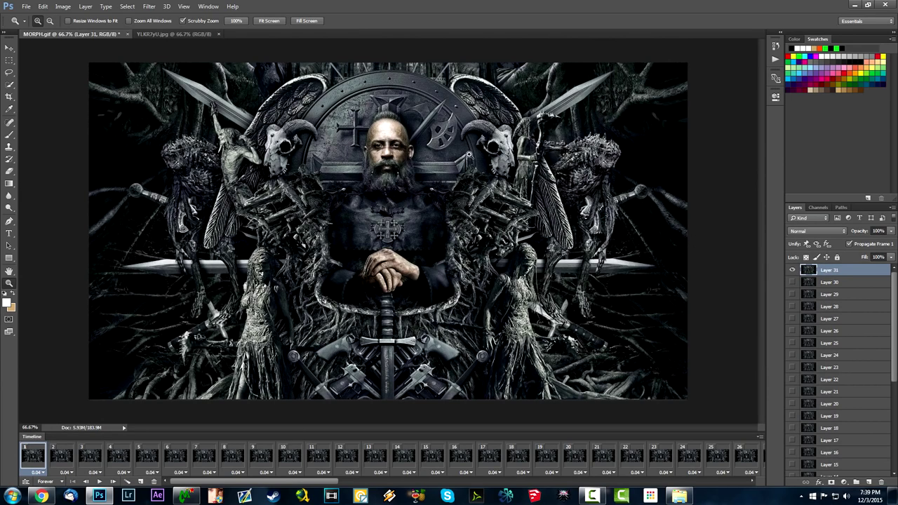
# Add a layer mask to Layer 31, invert it to black, and ready the Brush tool with white as foreground color.
pyautogui.click(831, 483)
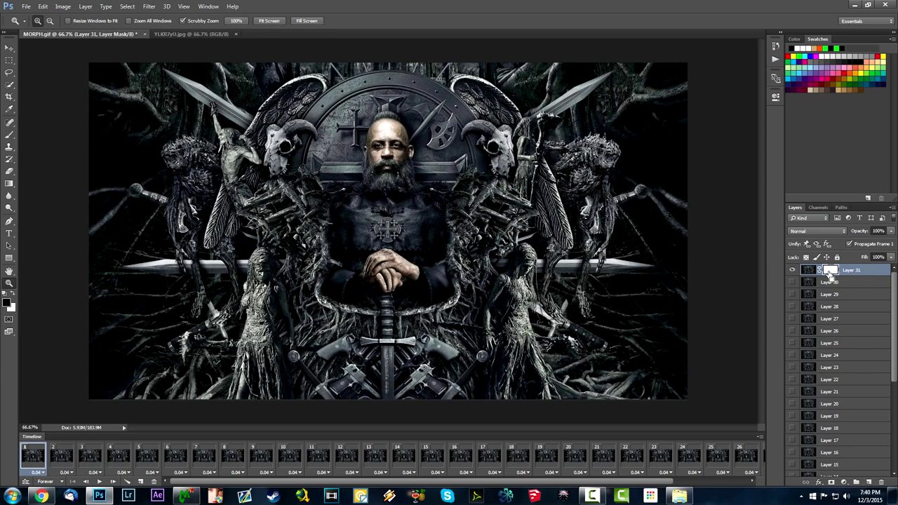
pyautogui.hotkey('ctrl', 'i')
pyautogui.click(9, 134)
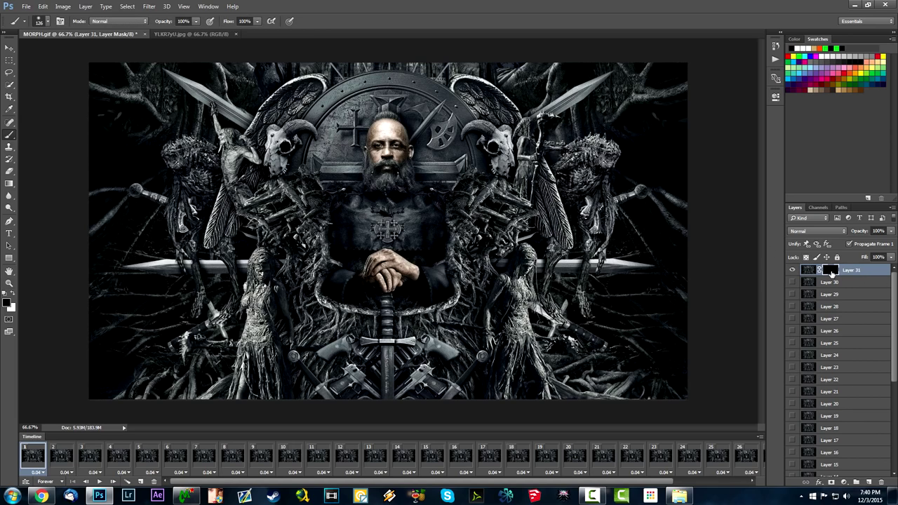
pyautogui.click(13, 296)
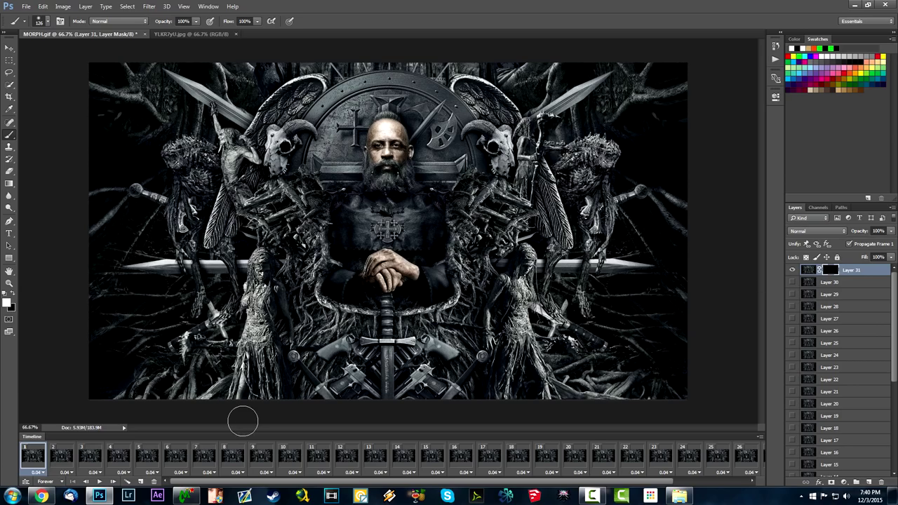
# Play the animation with Layer 31 fully masked and return to frame 1.
pyautogui.click(99, 481)
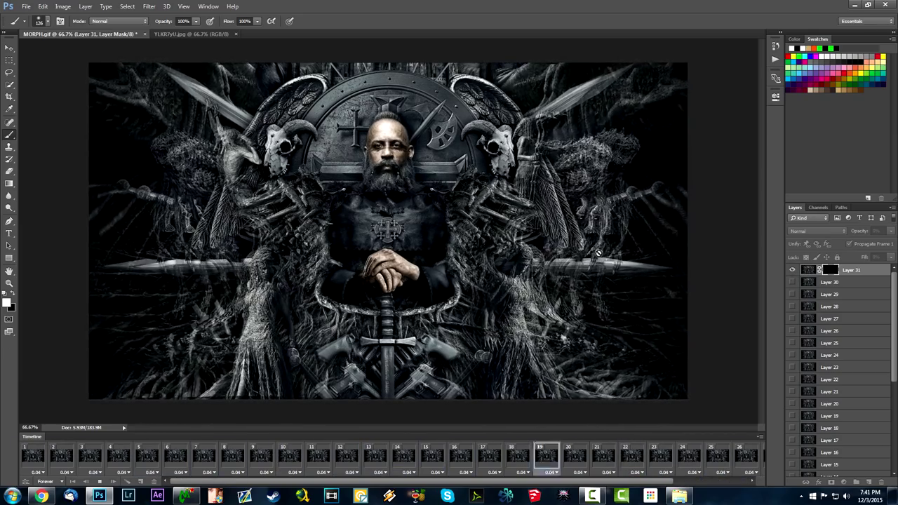
pyautogui.press('space')
pyautogui.click(33, 457)
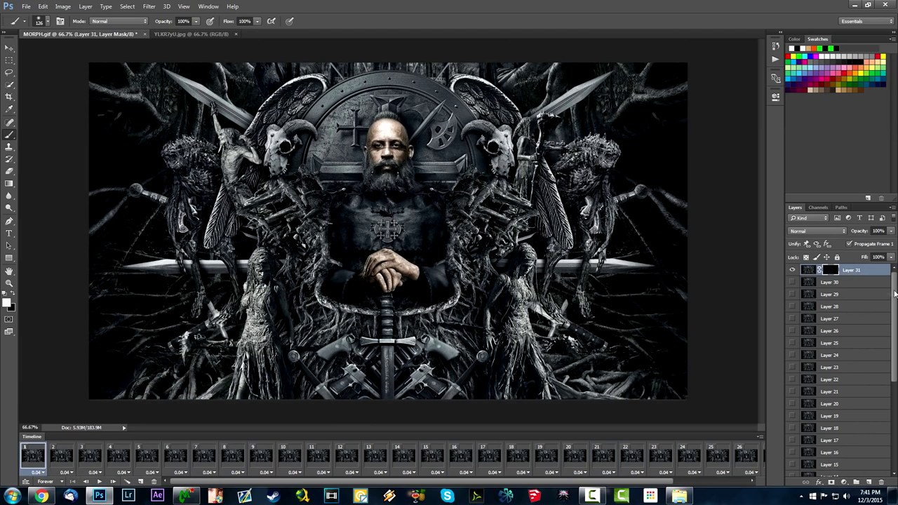
# Invert Layer 31's mask to white, play the animation from frame 1, and invert the mask back to black.
pyautogui.click(832, 270)
pyautogui.click(99, 482)
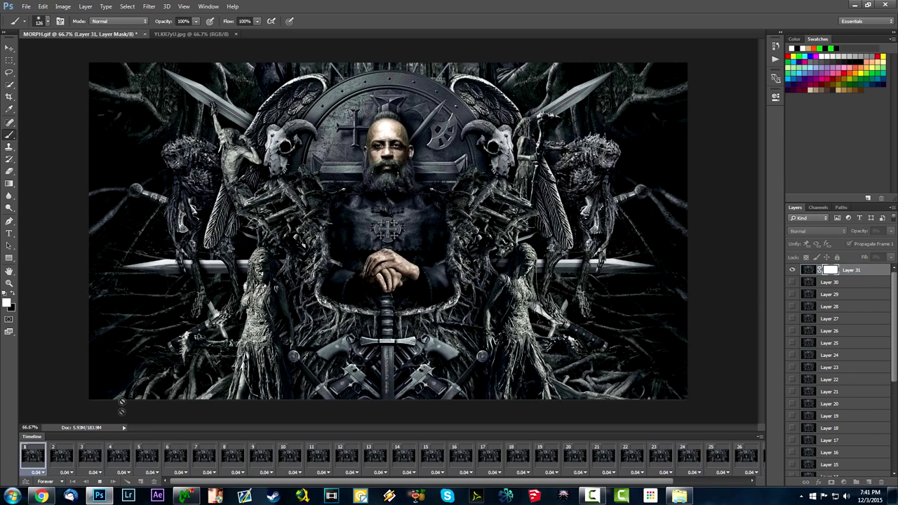
pyautogui.press('space')
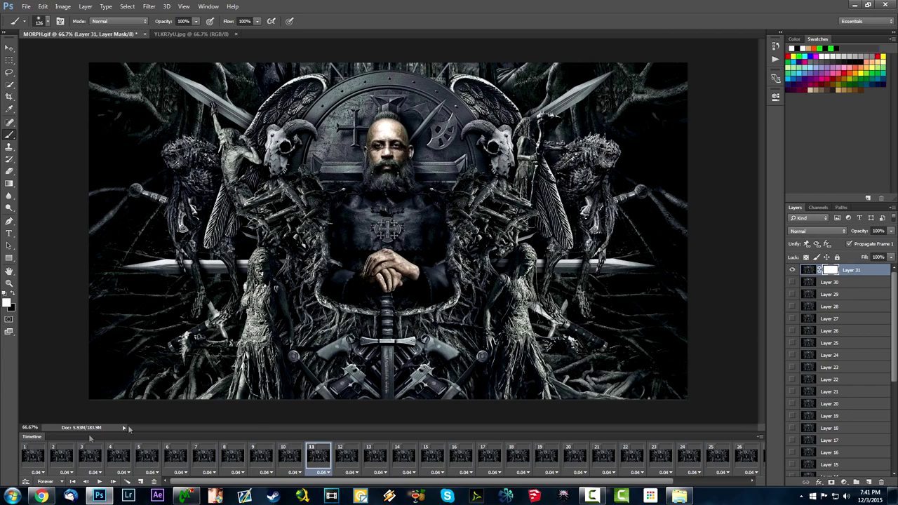
pyautogui.click(34, 458)
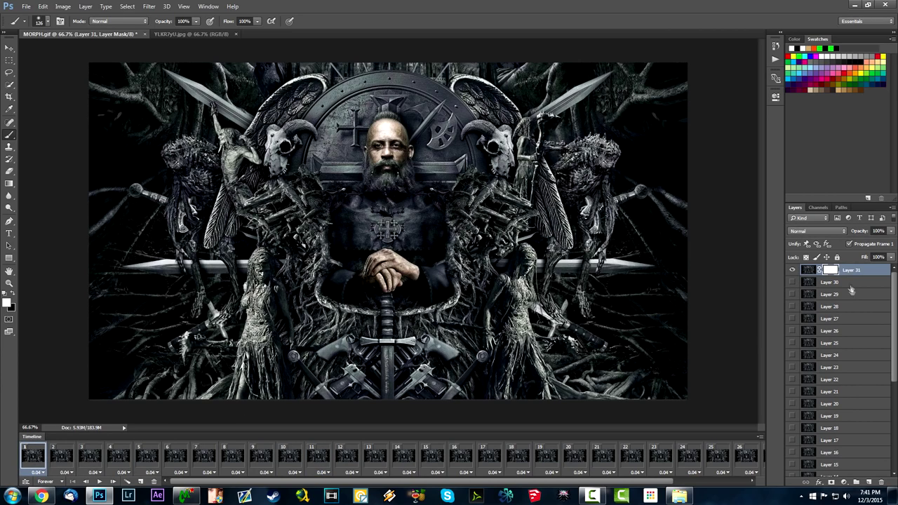
pyautogui.hotkey('ctrl', 'i')
# In Quick Mask mode, paint over the man, the round shield behind him and the two horned skulls.
pyautogui.rightClick(410, 148)
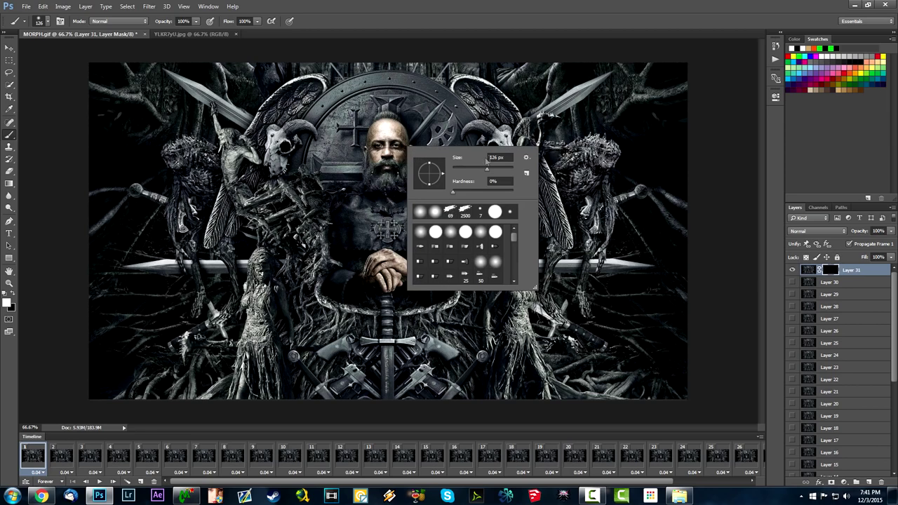
pyautogui.click(830, 270)
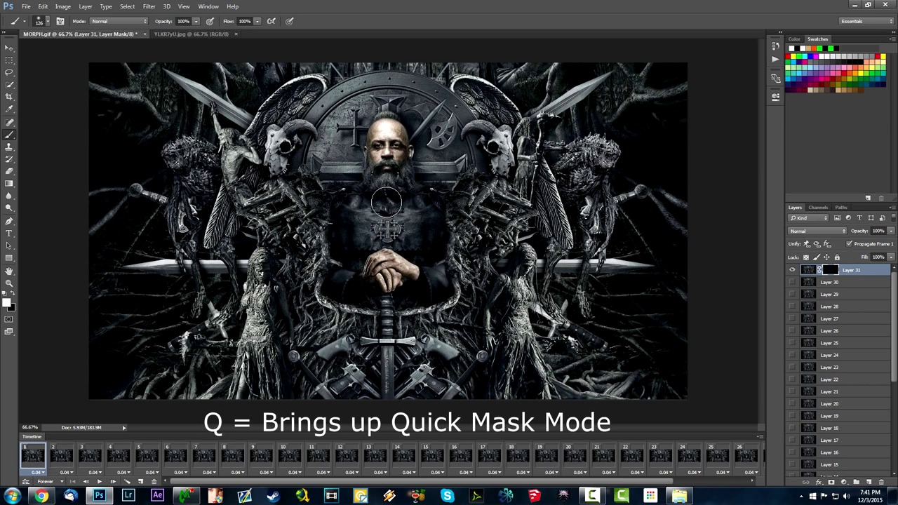
pyautogui.press('q')
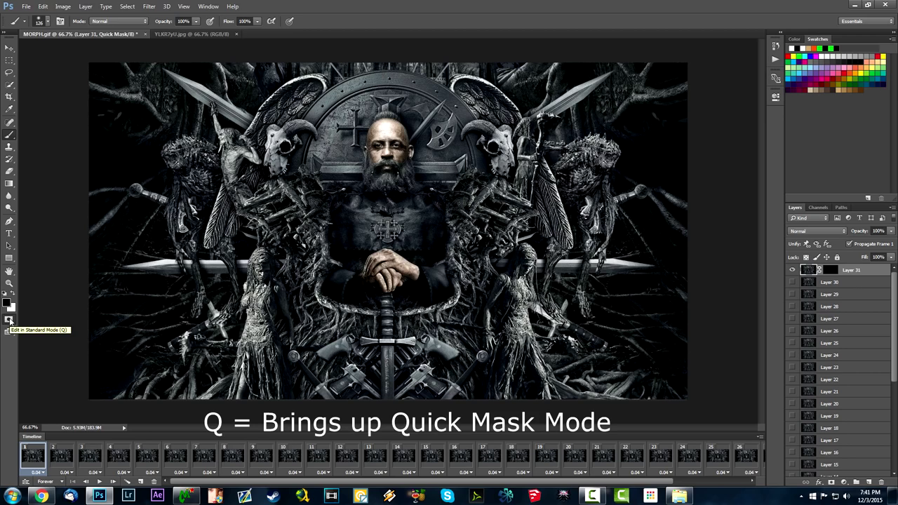
pyautogui.moveTo(400, 119)
pyautogui.mouseDown()
pyautogui.moveTo(403, 179)
pyautogui.moveTo(417, 186)
pyautogui.moveTo(428, 168)
pyautogui.moveTo(476, 168)
pyautogui.moveTo(484, 151)
pyautogui.moveTo(503, 168)
pyautogui.moveTo(494, 136)
pyautogui.moveTo(469, 127)
pyautogui.moveTo(472, 171)
pyautogui.mouseUp()
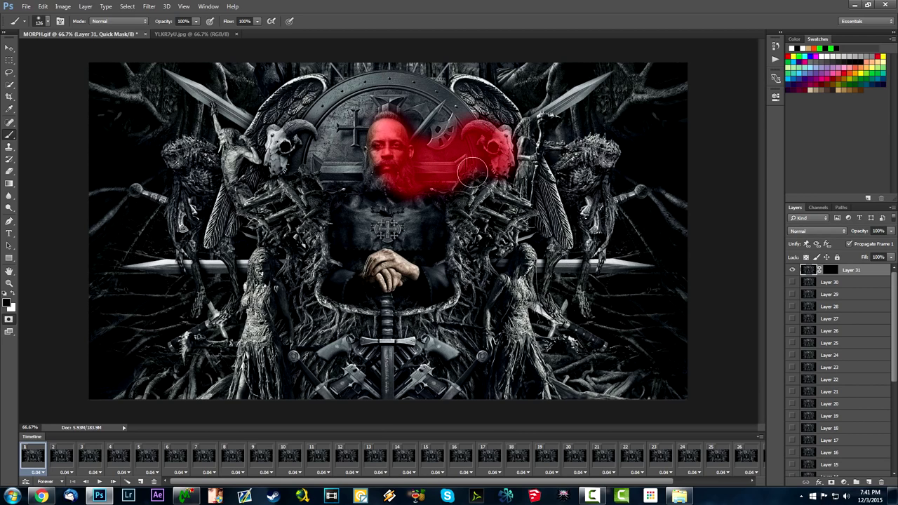
pyautogui.moveTo(444, 112)
pyautogui.mouseDown()
pyautogui.moveTo(462, 133)
pyautogui.moveTo(421, 88)
pyautogui.moveTo(351, 91)
pyautogui.moveTo(357, 133)
pyautogui.moveTo(380, 108)
pyautogui.moveTo(329, 105)
pyautogui.moveTo(281, 144)
pyautogui.moveTo(295, 172)
pyautogui.moveTo(372, 172)
pyautogui.moveTo(329, 196)
pyautogui.moveTo(351, 225)
pyautogui.moveTo(347, 288)
pyautogui.moveTo(432, 291)
pyautogui.moveTo(434, 205)
pyautogui.moveTo(386, 210)
pyautogui.moveTo(355, 232)
pyautogui.moveTo(333, 288)
pyautogui.moveTo(390, 295)
pyautogui.mouseUp()
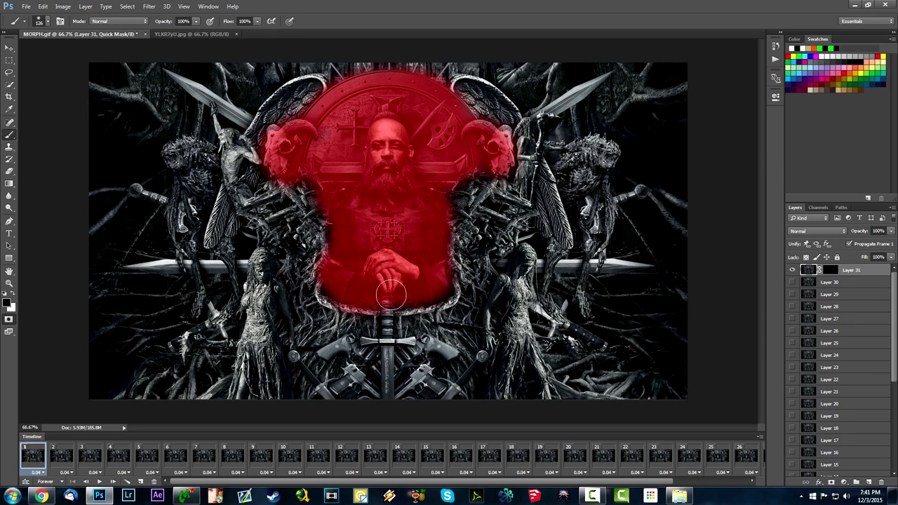
# Reduce the soft brush to 37 px and paint the quick mask over the central sword's blade and crossguard.
pyautogui.rightClick(508, 164)
pyautogui.moveTo(571, 190); pyautogui.dragTo(564, 191)
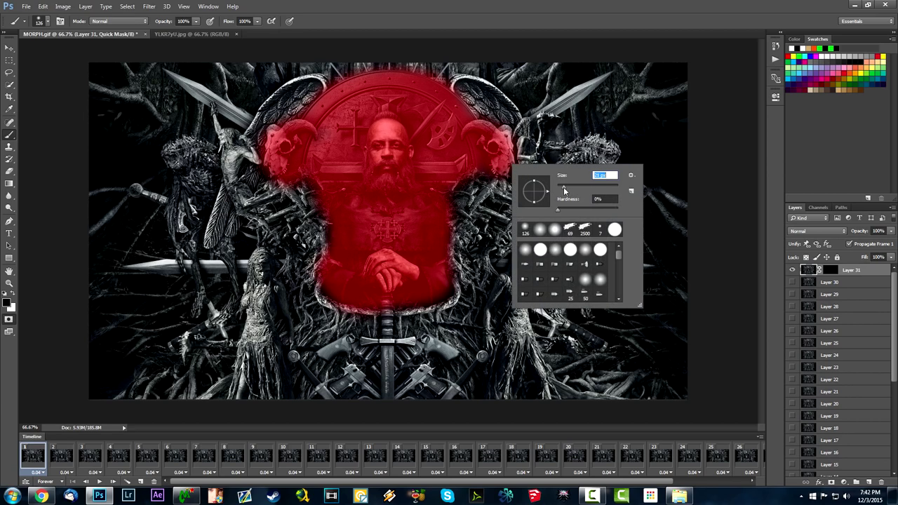
pyautogui.moveTo(568, 191); pyautogui.dragTo(572, 189)
pyautogui.moveTo(386, 303); pyautogui.dragTo(392, 409)
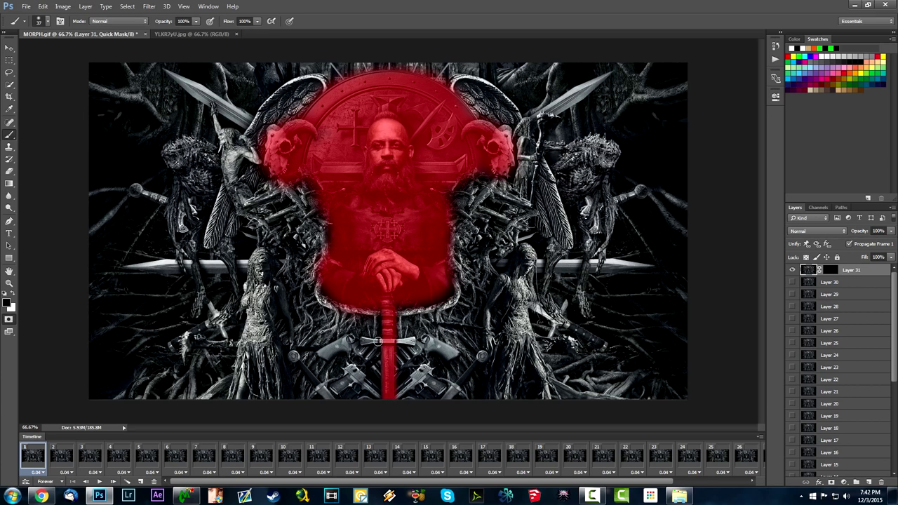
pyautogui.moveTo(377, 342)
pyautogui.mouseDown()
pyautogui.moveTo(364, 341)
pyautogui.moveTo(411, 339)
pyautogui.mouseUp()
# Extend the quick mask over the heads, arms and torsos of the two female statues beside the throne.
pyautogui.moveTo(263, 270)
pyautogui.mouseDown()
pyautogui.moveTo(262, 284)
pyautogui.moveTo(262, 256)
pyautogui.moveTo(254, 295)
pyautogui.moveTo(247, 289)
pyautogui.moveTo(265, 272)
pyautogui.moveTo(292, 344)
pyautogui.mouseUp()
pyautogui.moveTo(268, 302)
pyautogui.mouseDown()
pyautogui.moveTo(274, 291)
pyautogui.moveTo(246, 299)
pyautogui.moveTo(247, 354)
pyautogui.moveTo(265, 329)
pyautogui.moveTo(235, 340)
pyautogui.mouseUp()
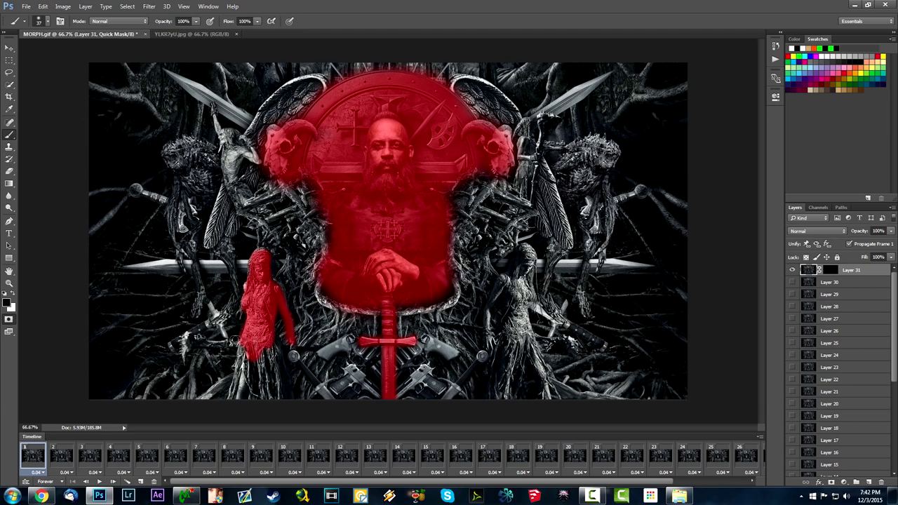
pyautogui.moveTo(500, 281)
pyautogui.mouseDown()
pyautogui.moveTo(489, 330)
pyautogui.moveTo(504, 285)
pyautogui.moveTo(514, 313)
pyautogui.moveTo(531, 271)
pyautogui.moveTo(530, 295)
pyautogui.moveTo(523, 250)
pyautogui.moveTo(511, 269)
pyautogui.moveTo(527, 250)
pyautogui.moveTo(516, 284)
pyautogui.mouseUp()
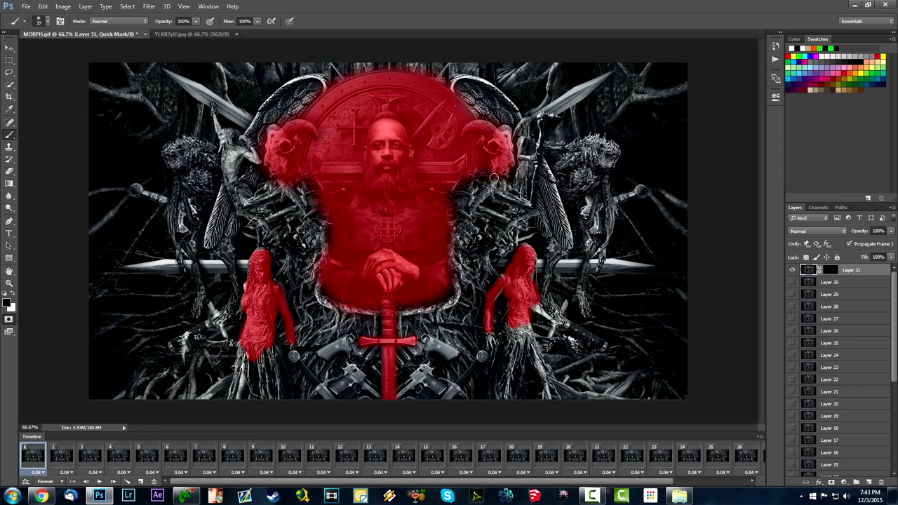
# Convert the quick mask to a selection and invert it so the painted figures are selected.
pyautogui.press('q')
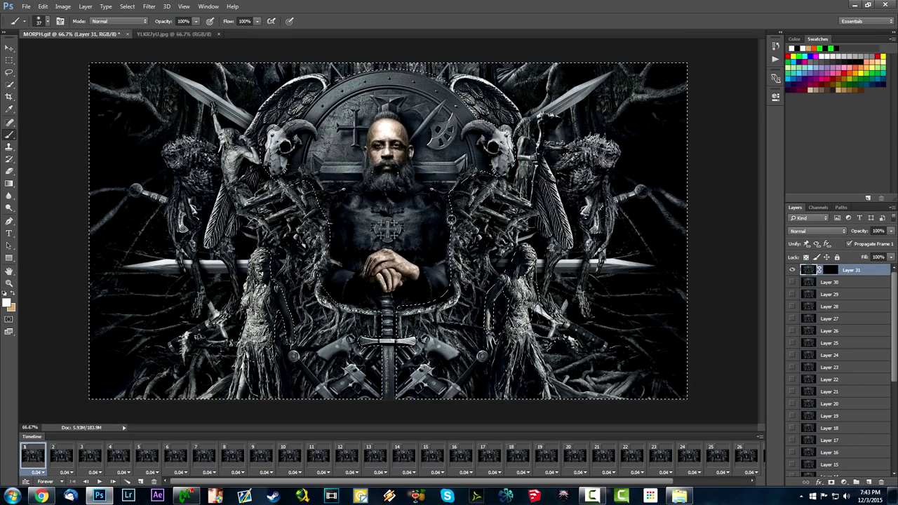
pyautogui.click(127, 6)
pyautogui.click(176, 44)
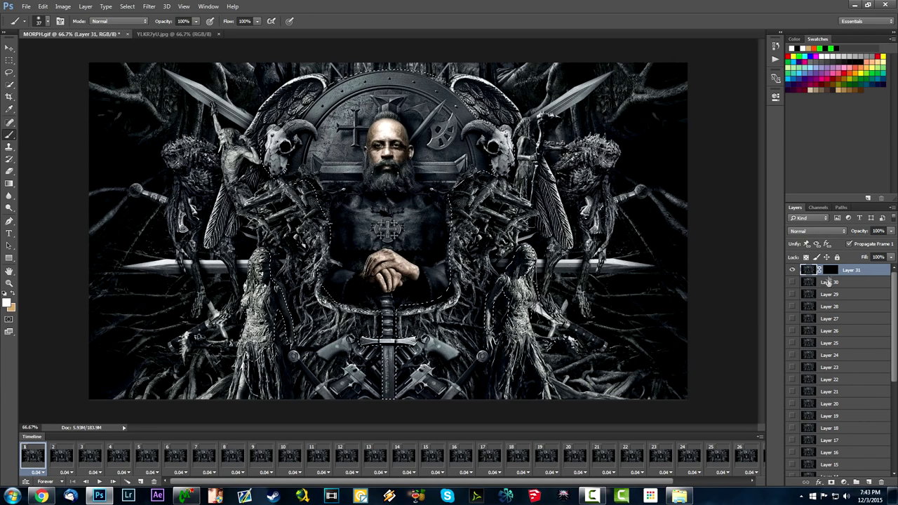
# Set the brush to 142 px and paint white inside the selection on Layer 31's mask.
pyautogui.click(832, 270)
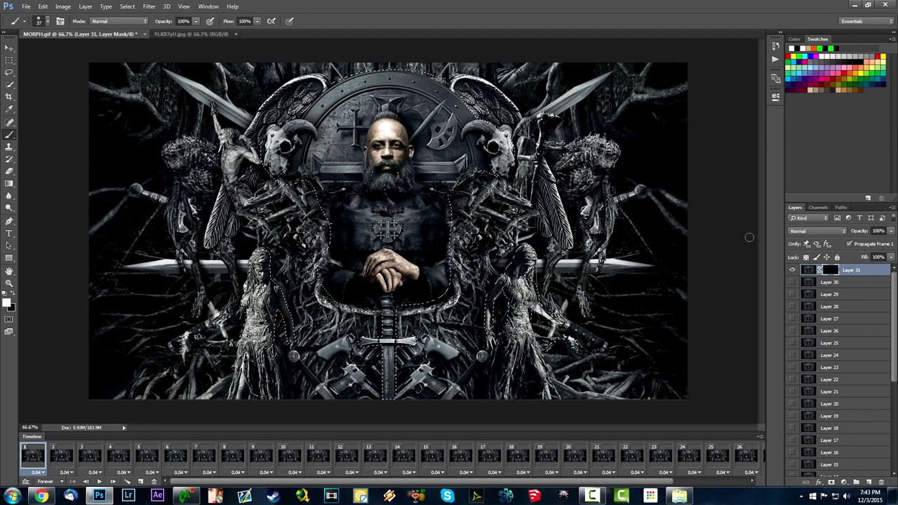
pyautogui.rightClick(542, 102)
pyautogui.moveTo(578, 124); pyautogui.dragTo(628, 124)
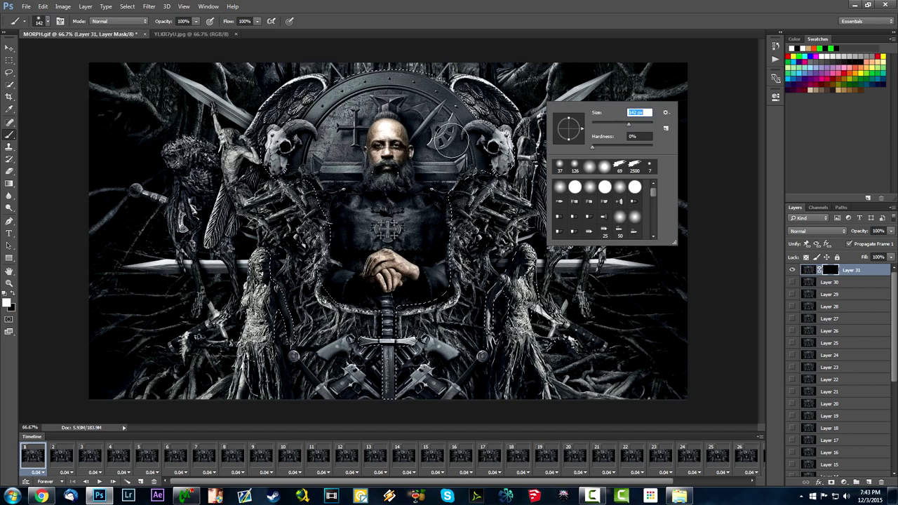
pyautogui.press('Return')
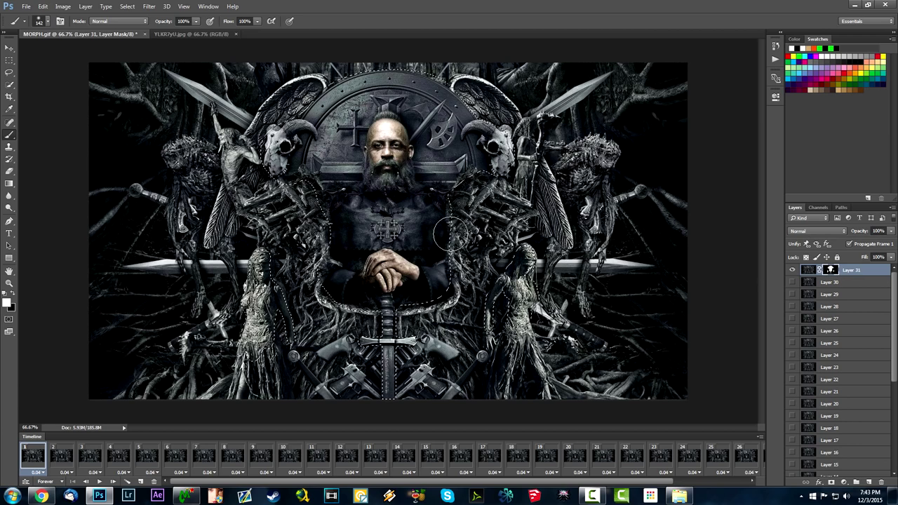
# Fill the selection on Layer 31's mask with the white foreground color at 100% opacity, Normal mode, and deselect.
pyautogui.click(8, 61)
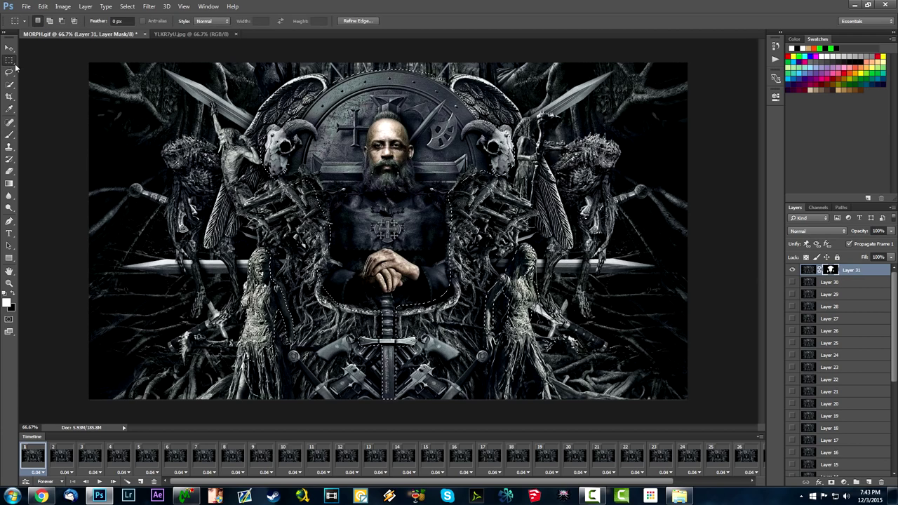
pyautogui.rightClick(10, 61)
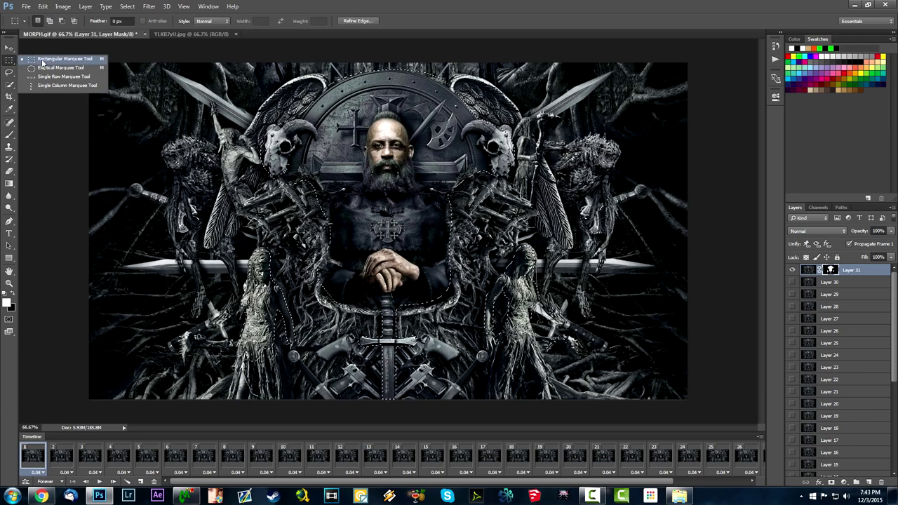
pyautogui.click(63, 59)
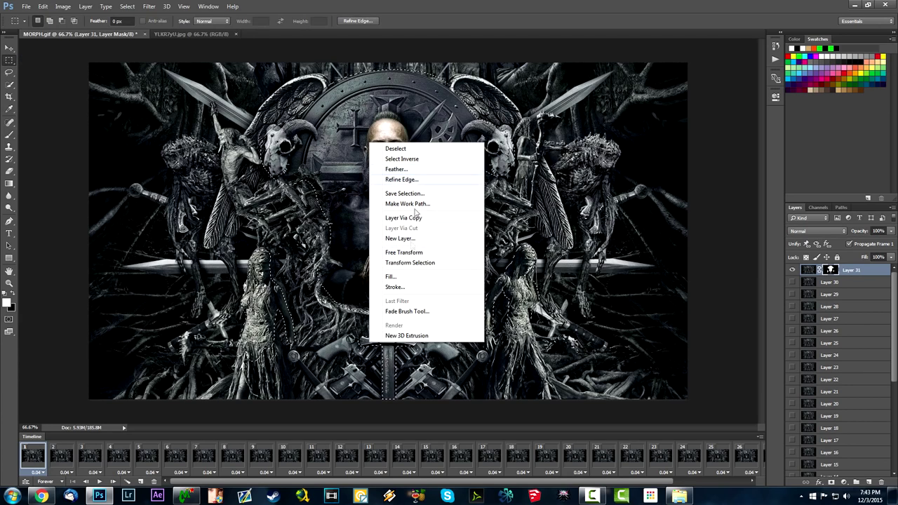
pyautogui.click(410, 279)
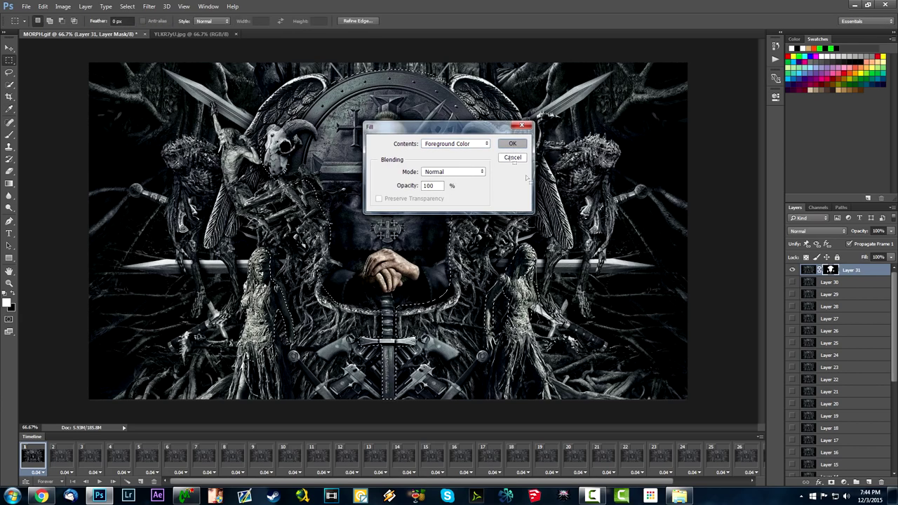
pyautogui.click(513, 144)
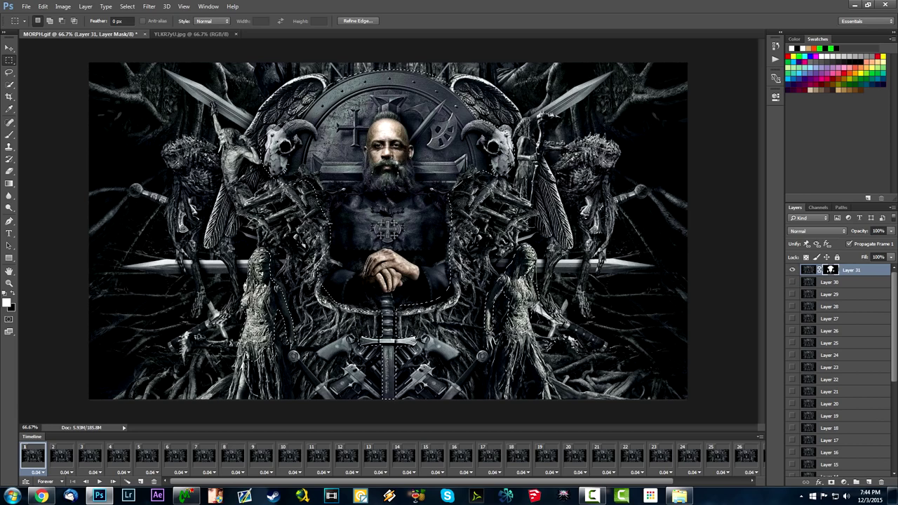
pyautogui.click(127, 6)
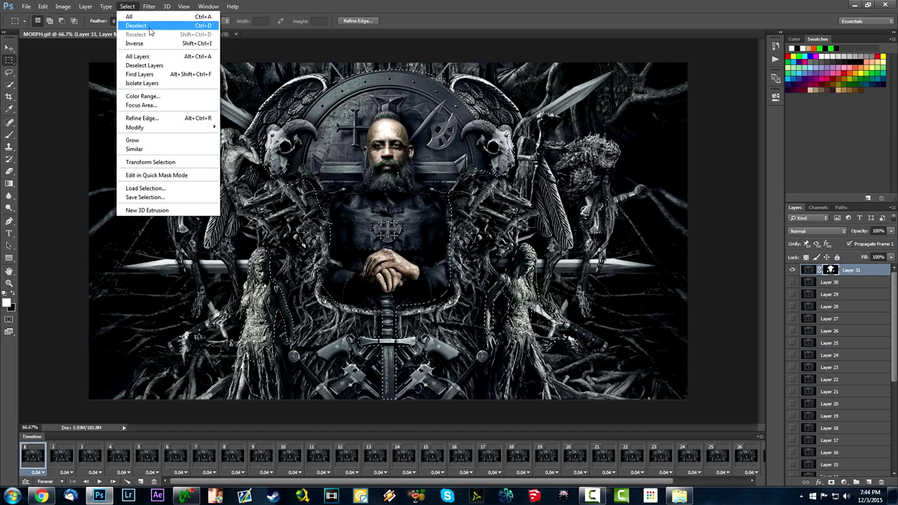
pyautogui.click(198, 26)
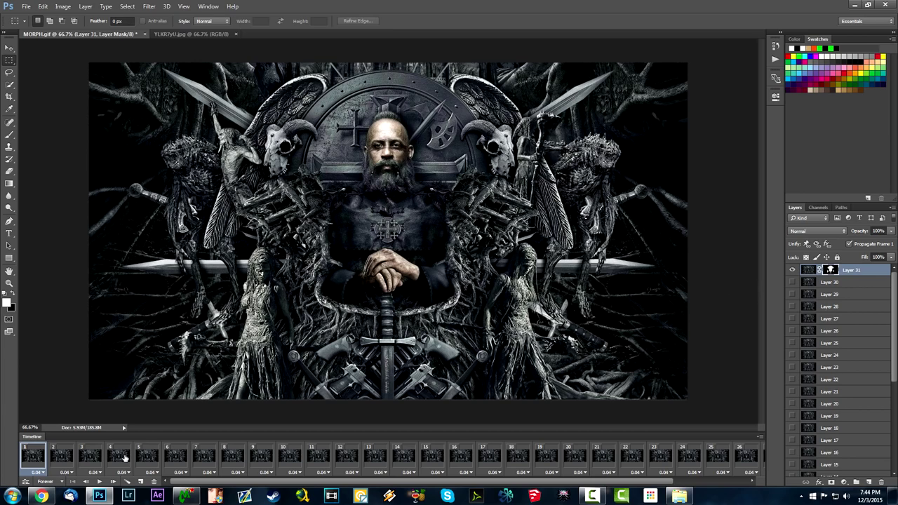
# Play the timeline animation to check the masked figures against the moving background, and return to the first frame.
pyautogui.click(99, 481)
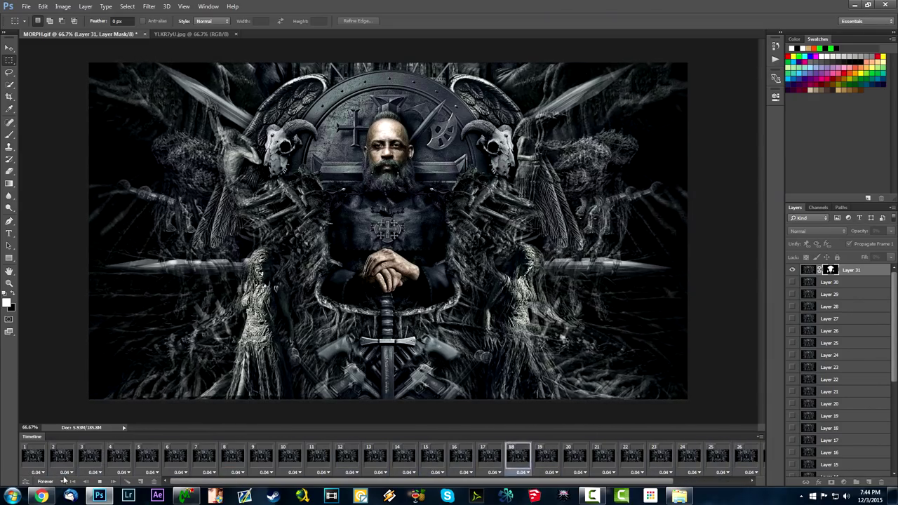
pyautogui.click(99, 481)
pyautogui.click(73, 481)
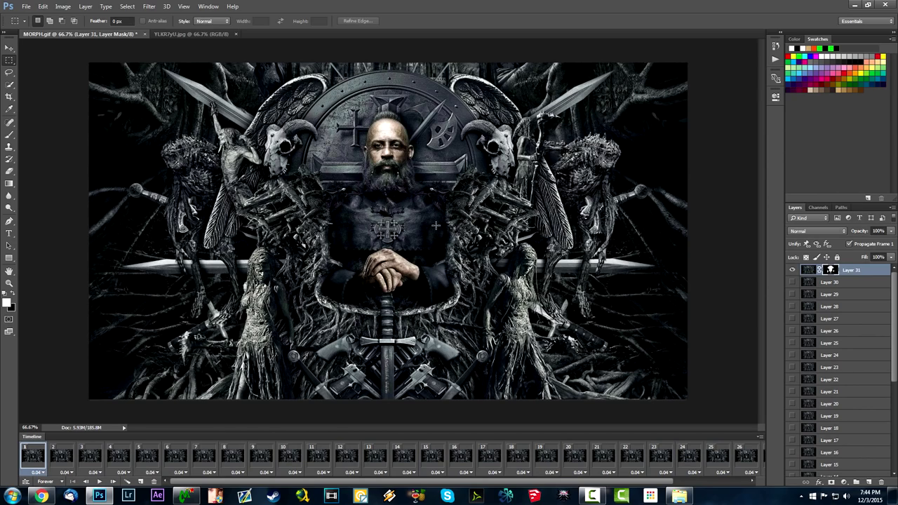
# Open the Save for Web (Legacy) export with GIF as the format and fit the whole image in the preview.
pyautogui.click(25, 5)
pyautogui.moveTo(95, 142)
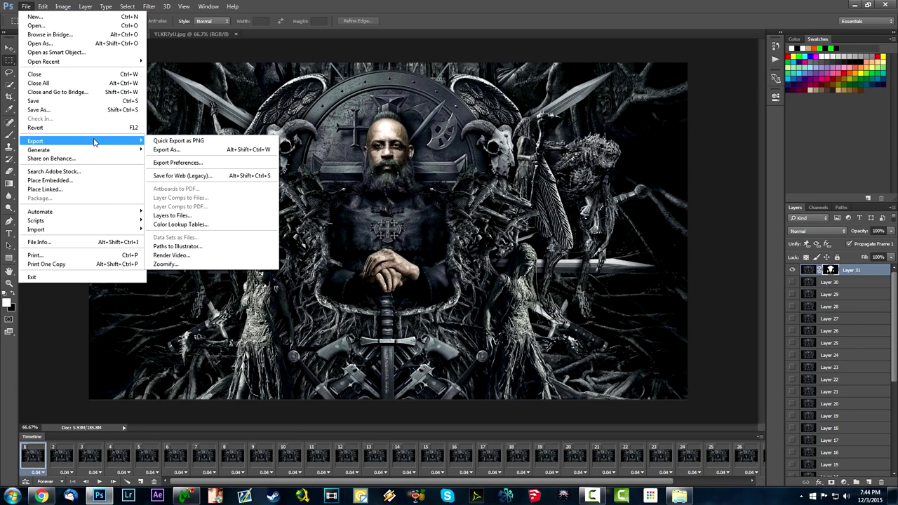
pyautogui.click(196, 177)
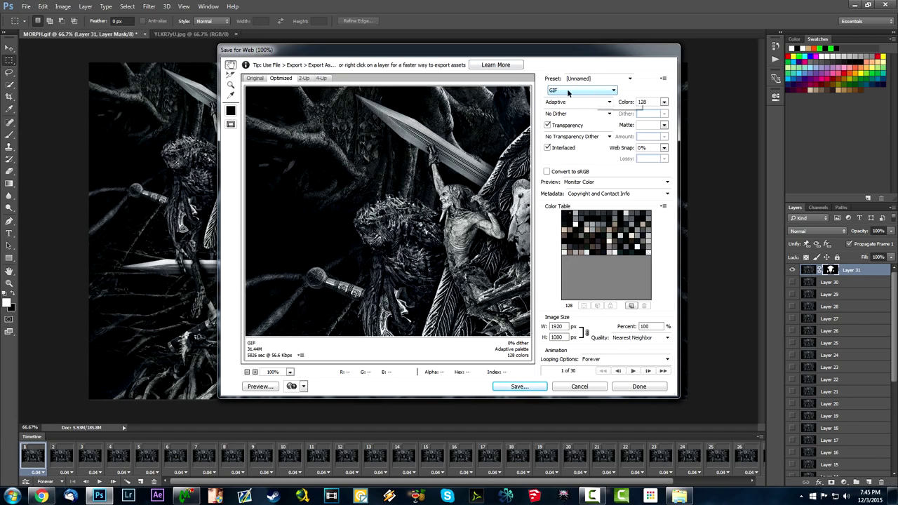
pyautogui.click(606, 93)
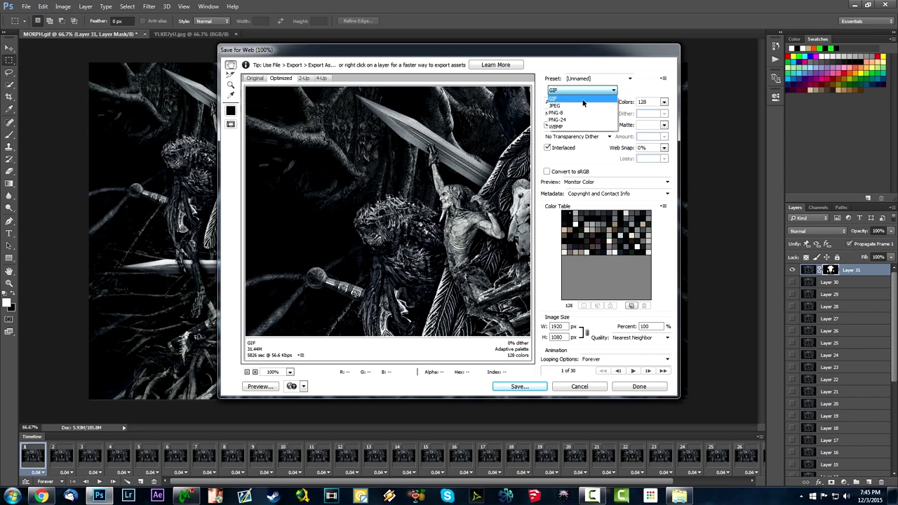
pyautogui.click(582, 103)
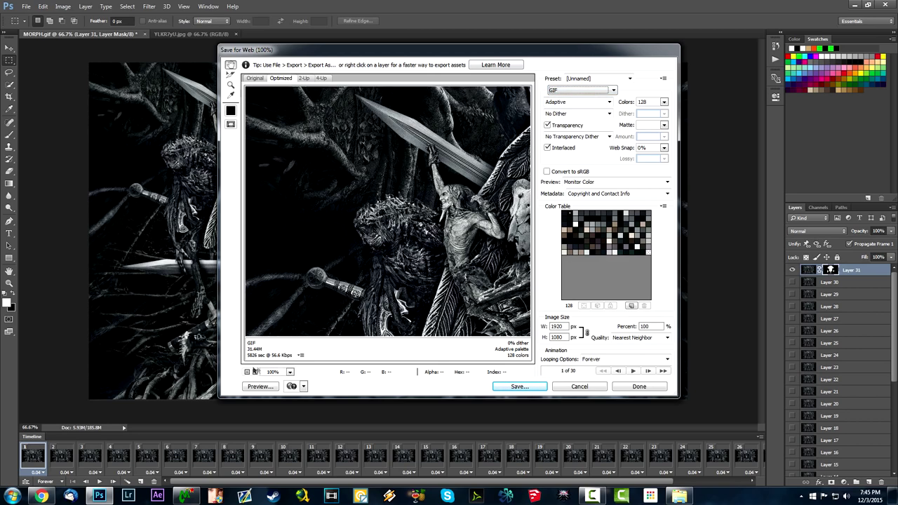
pyautogui.click(248, 371)
pyautogui.click(247, 372)
pyautogui.click(247, 371)
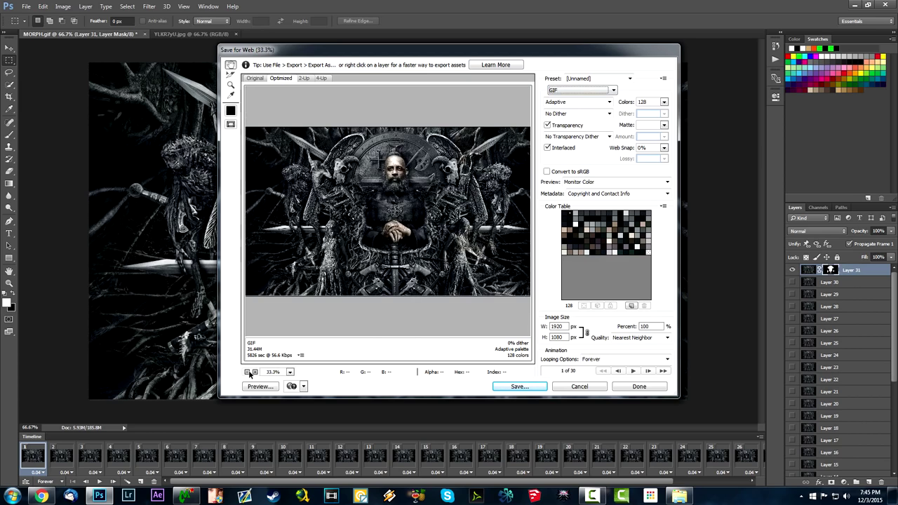
# Set the GIF export to 256 colors with the Adaptive palette and No Dither.
pyautogui.click(664, 103)
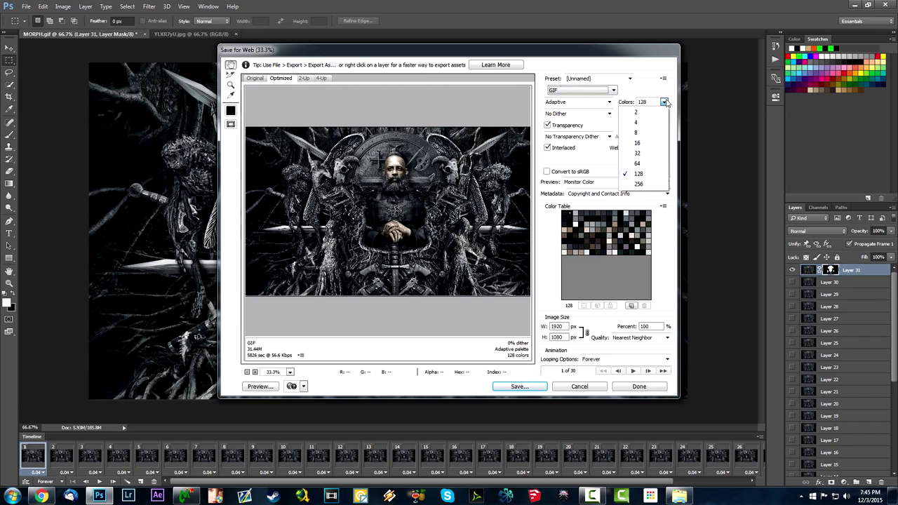
pyautogui.click(647, 185)
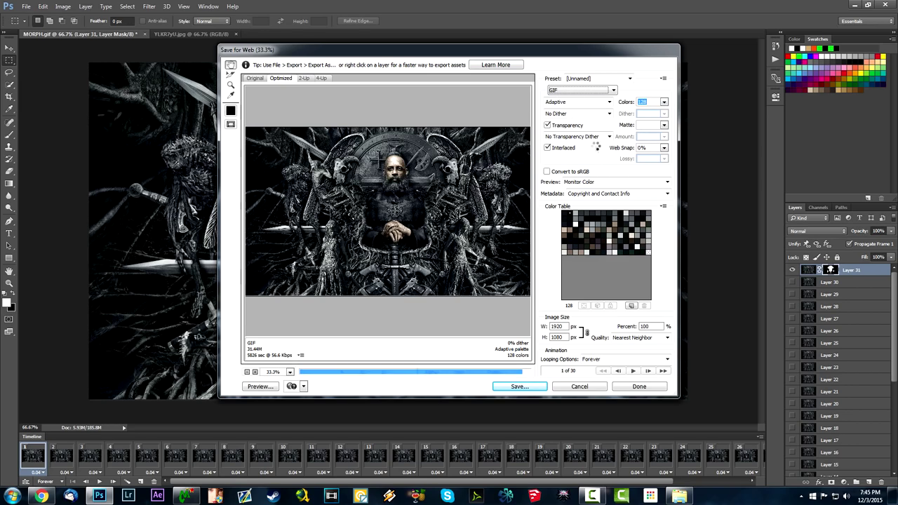
pyautogui.click(609, 103)
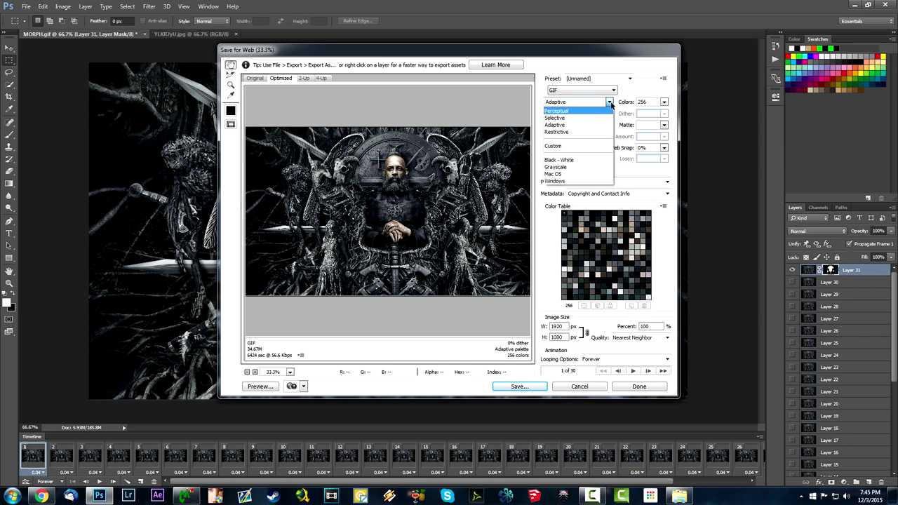
pyautogui.click(602, 104)
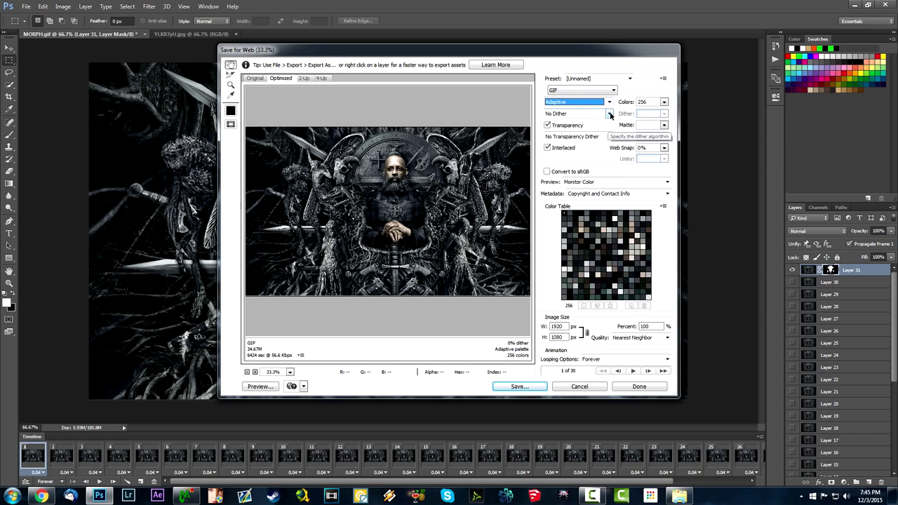
pyautogui.click(608, 115)
pyautogui.click(608, 116)
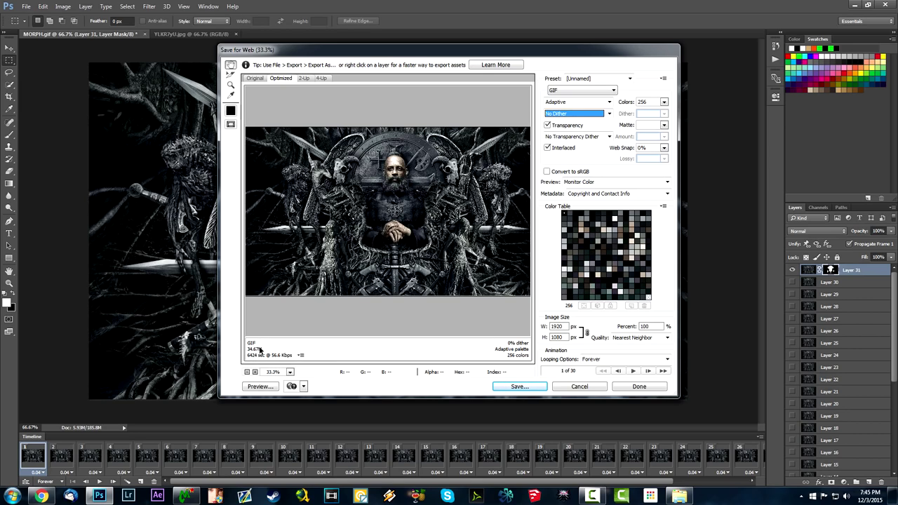
# Resize the GIF export to 700 px wide with Bicubic Sharper quality and check the preview at 100%.
pyautogui.doubleClick(564, 327)
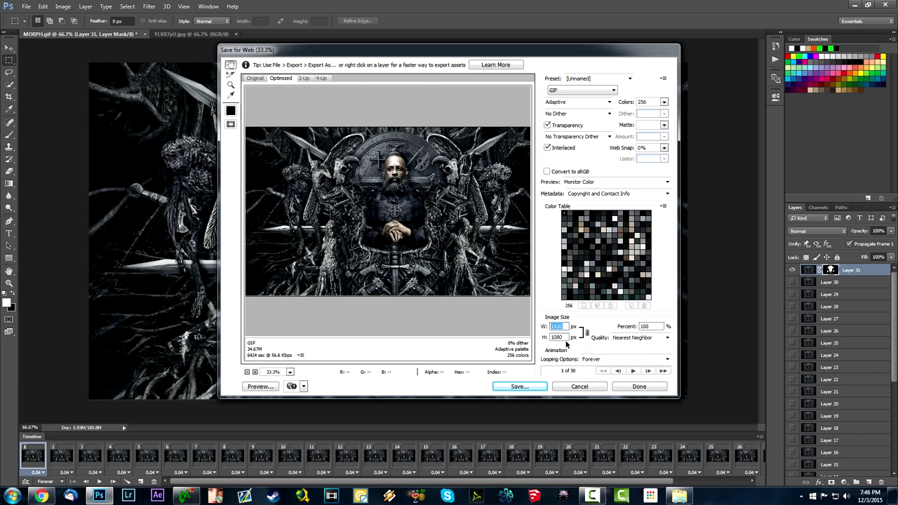
pyautogui.write('700')
pyautogui.click(651, 338)
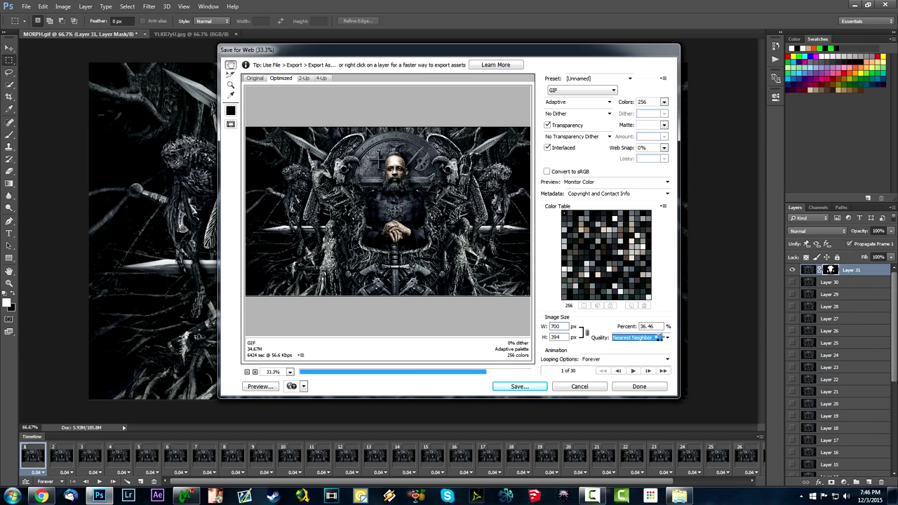
pyautogui.click(665, 338)
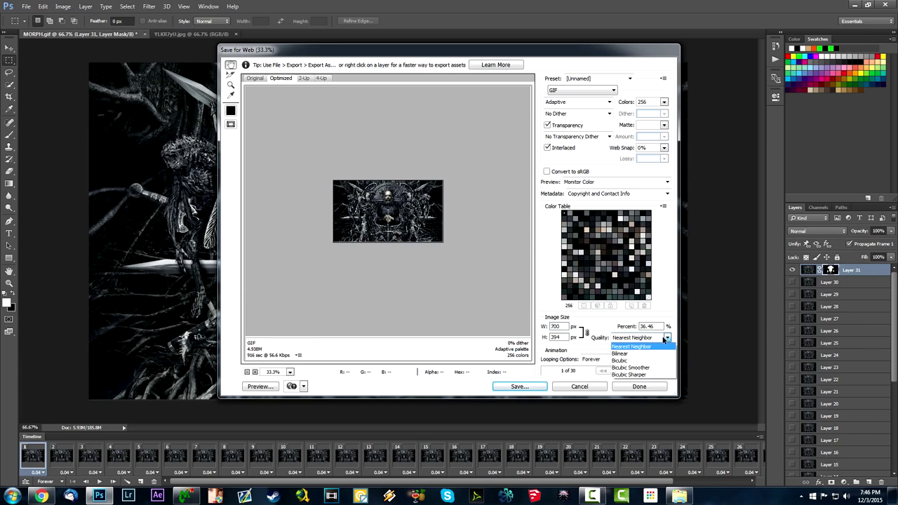
pyautogui.click(637, 375)
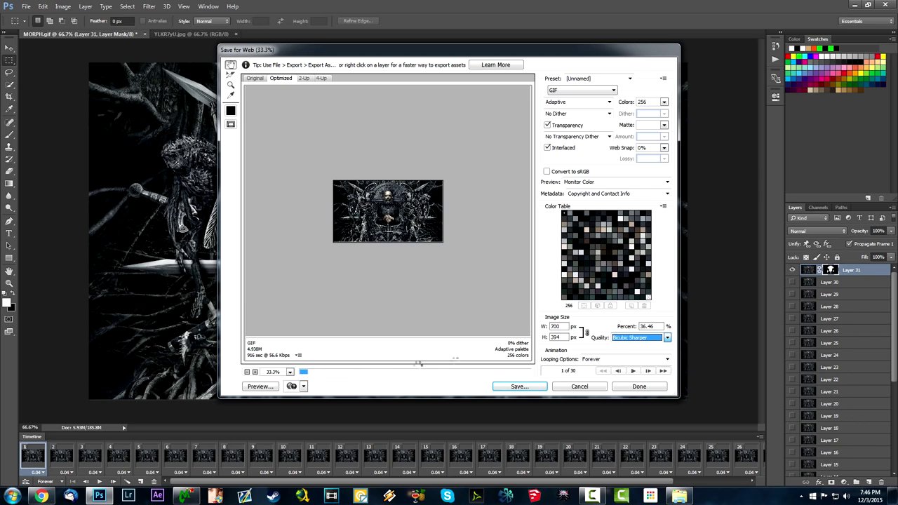
pyautogui.click(256, 372)
pyautogui.click(256, 373)
pyautogui.click(257, 373)
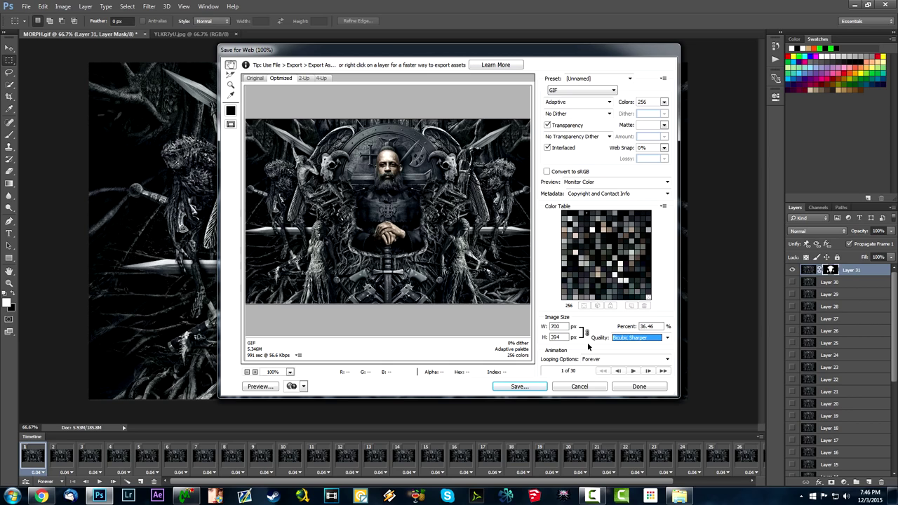
# Save the optimized GIF to the Desktop as MORPH-vd.
pyautogui.click(519, 386)
pyautogui.click(366, 232)
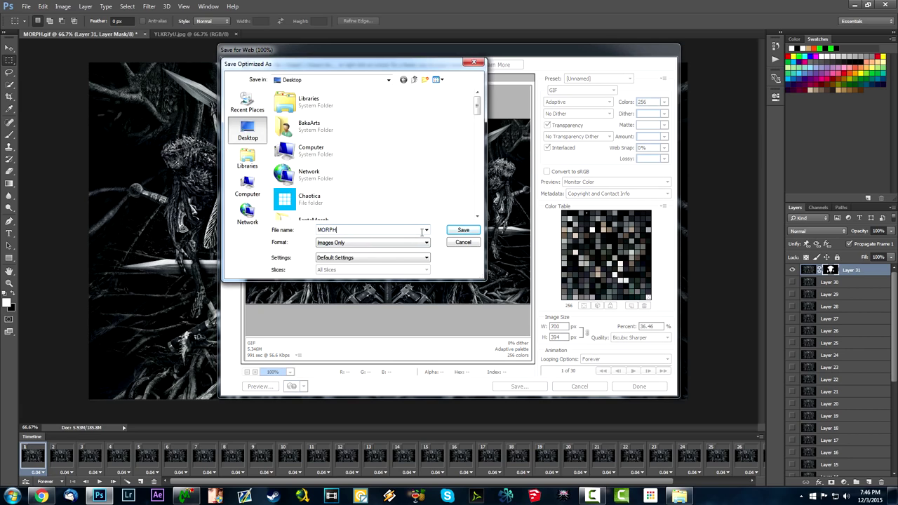
pyautogui.write('vd')
pyautogui.click(463, 230)
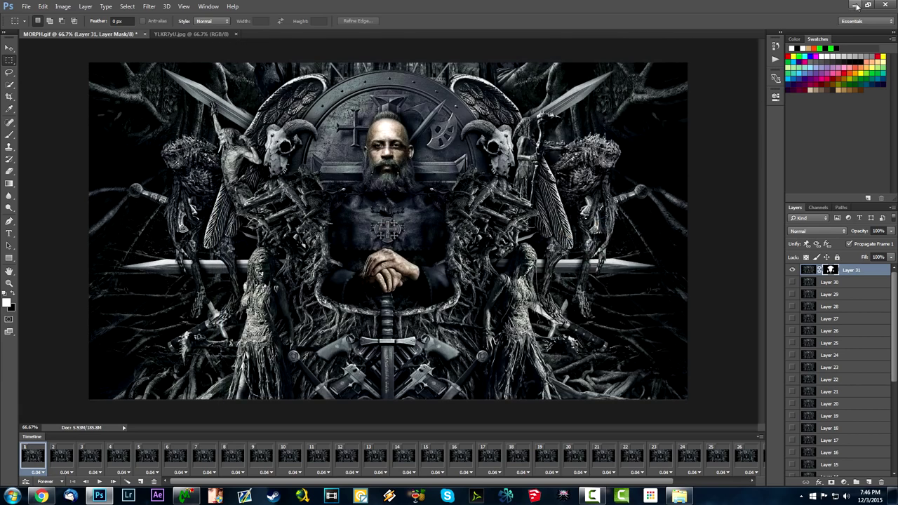
# Open MORPH-vd from the desktop in JPEGView and examine the looping animation at several zoom levels.
pyautogui.click(855, 5)
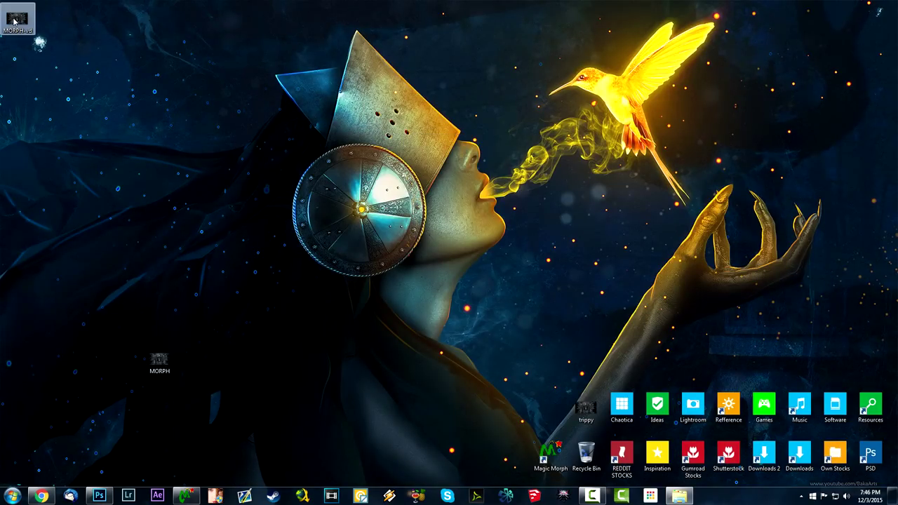
pyautogui.doubleClick(14, 21)
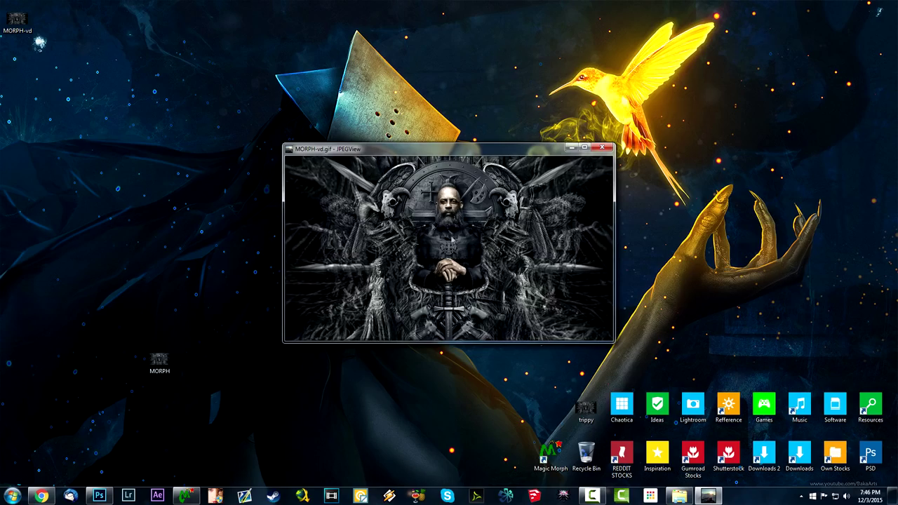
pyautogui.scroll(2, 411, 196)
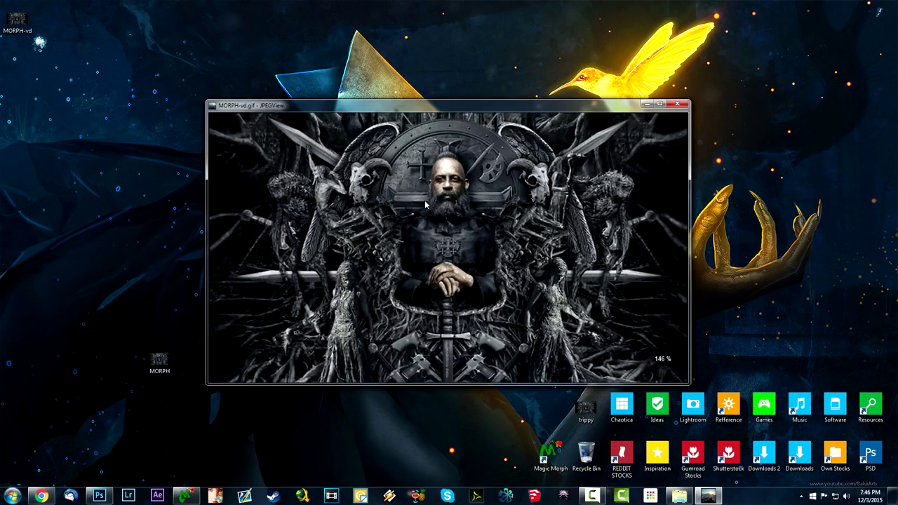
pyautogui.scroll(-3, 425, 203)
pyautogui.scroll(5, 541, 165)
pyautogui.scroll(-4, 533, 175)
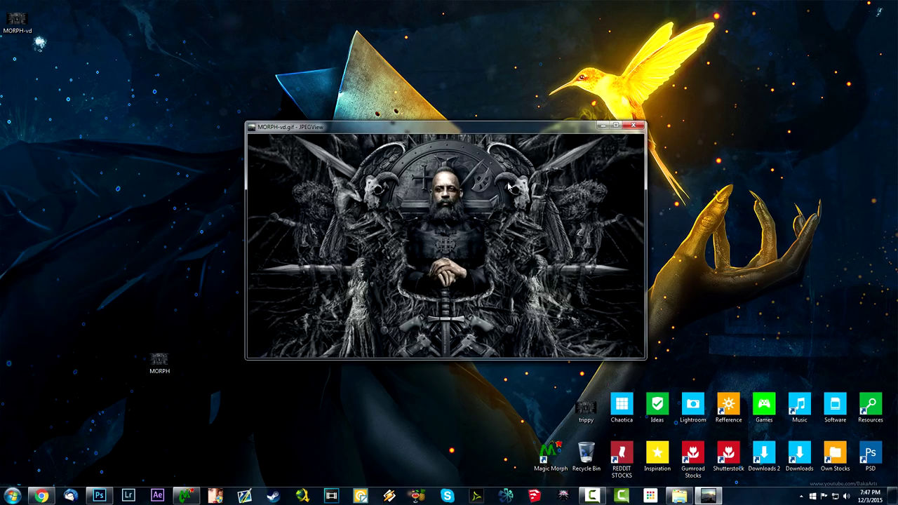
pyautogui.scroll(2, 516, 179)
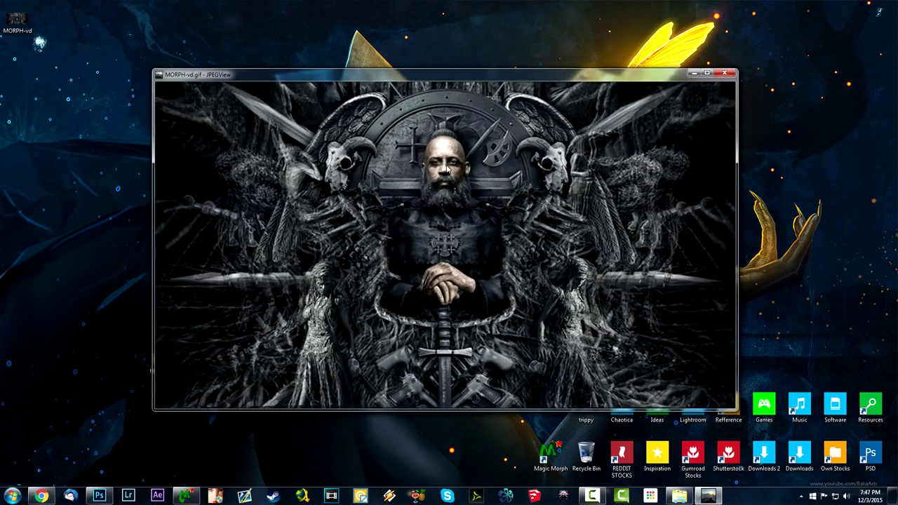
pyautogui.scroll(-1, 447, 169)
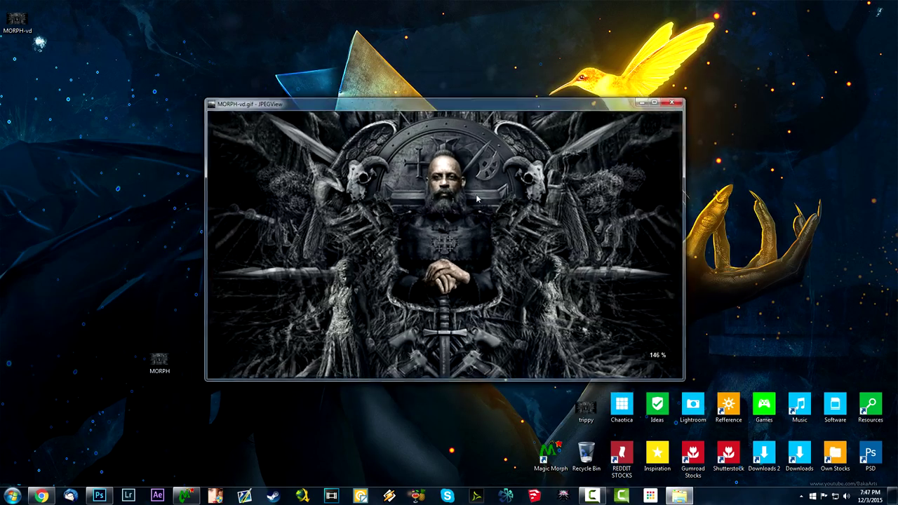
pyautogui.press('Escape')
# Move the MORPH file below MORPH-vd on the desktop and reopen MORPH-vd.gif to review its animation.
pyautogui.moveTo(160, 361); pyautogui.dragTo(17, 67)
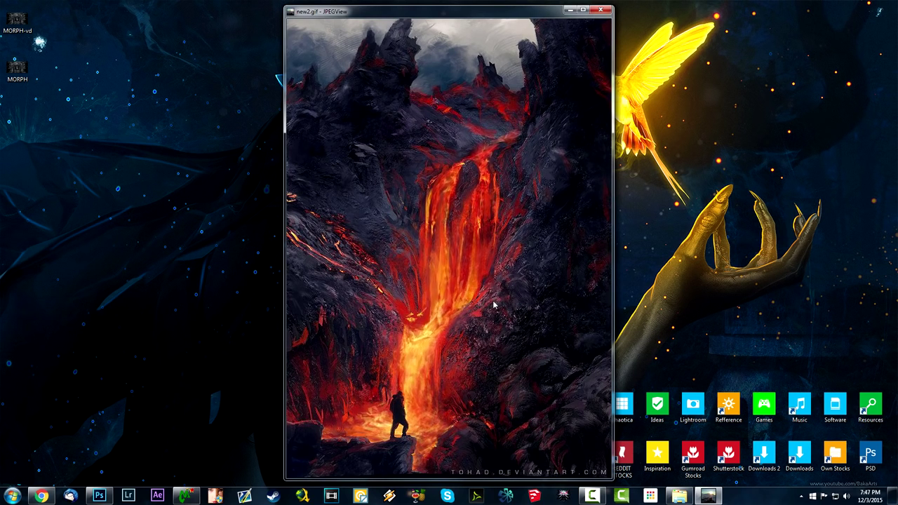
pyautogui.click(600, 10)
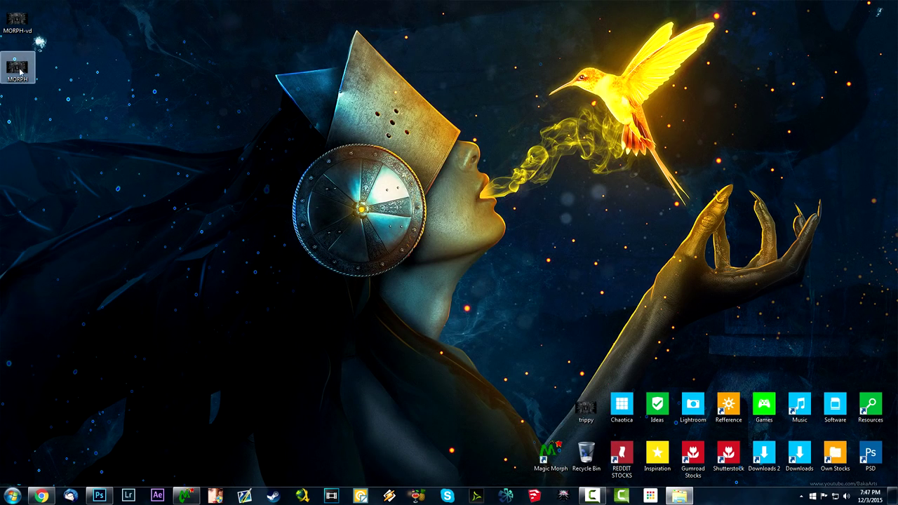
pyautogui.doubleClick(17, 21)
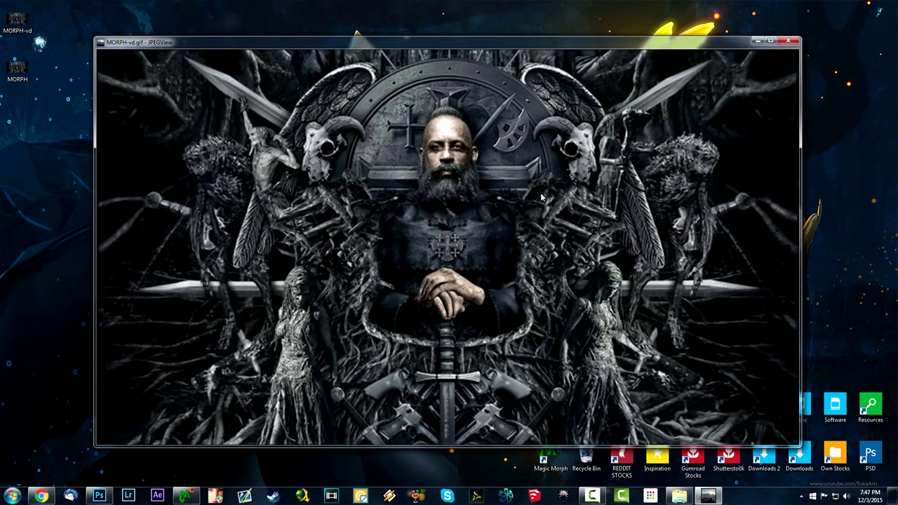
pyautogui.scroll(-5, 477, 214)
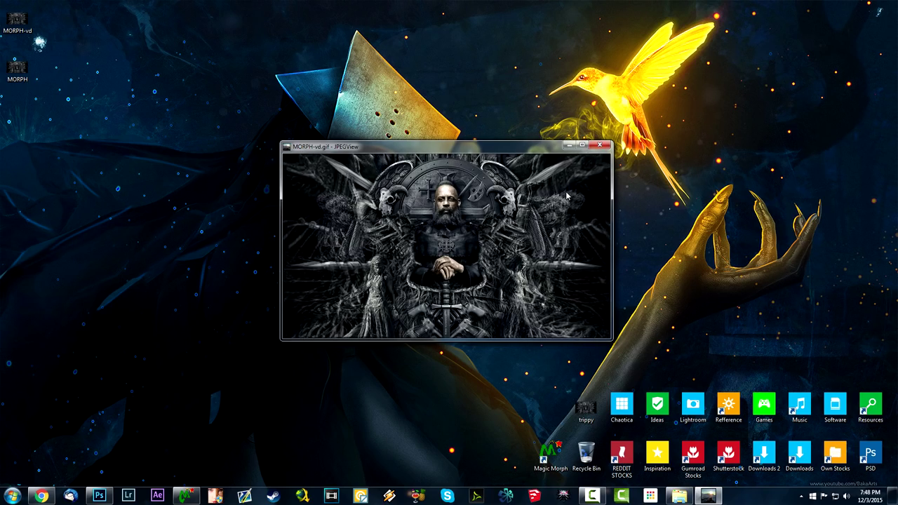
# Switch to Magic Morph and examine the control points placed across the source image.
pyautogui.click(188, 496)
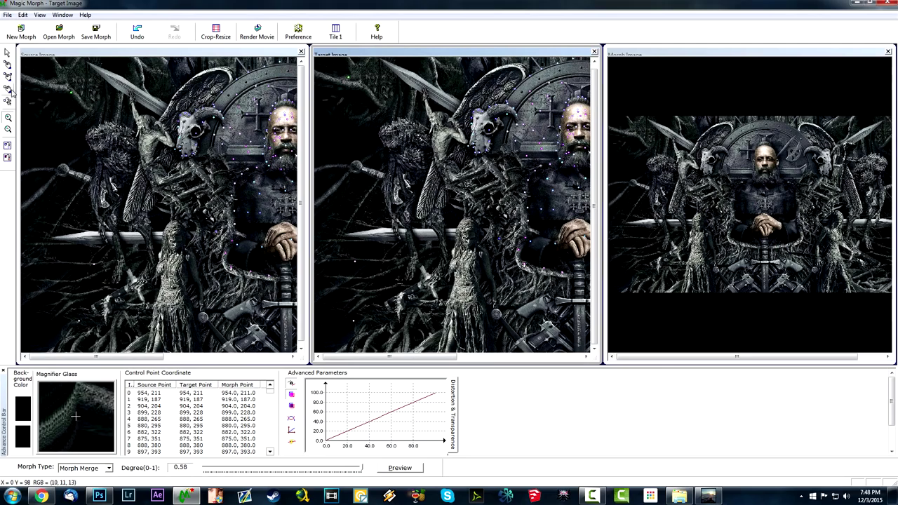
pyautogui.click(165, 419)
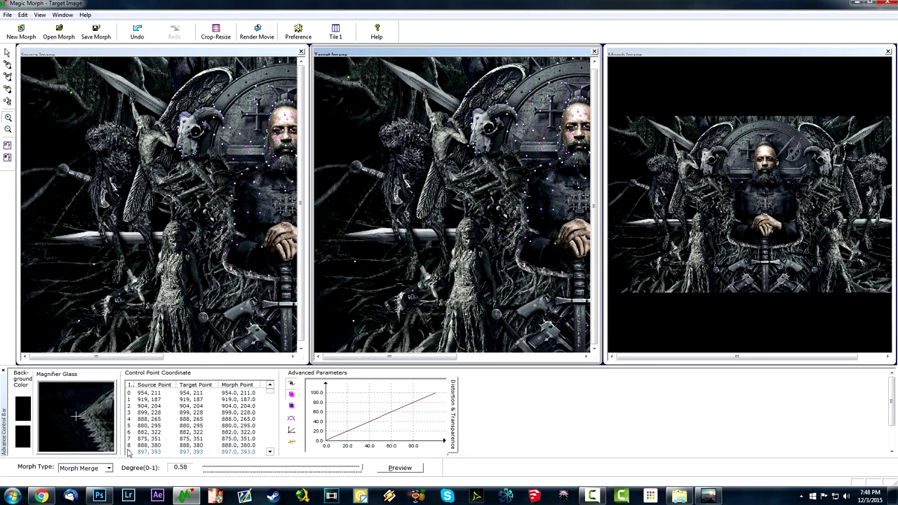
pyautogui.moveTo(362, 362)
pyautogui.mouseDown()
pyautogui.moveTo(421, 364)
pyautogui.moveTo(360, 363)
pyautogui.mouseUp()
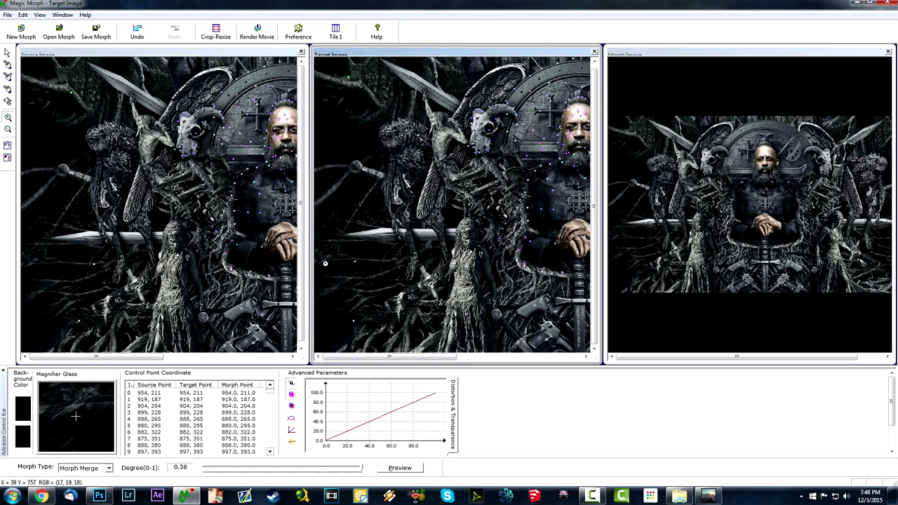
pyautogui.click(150, 357)
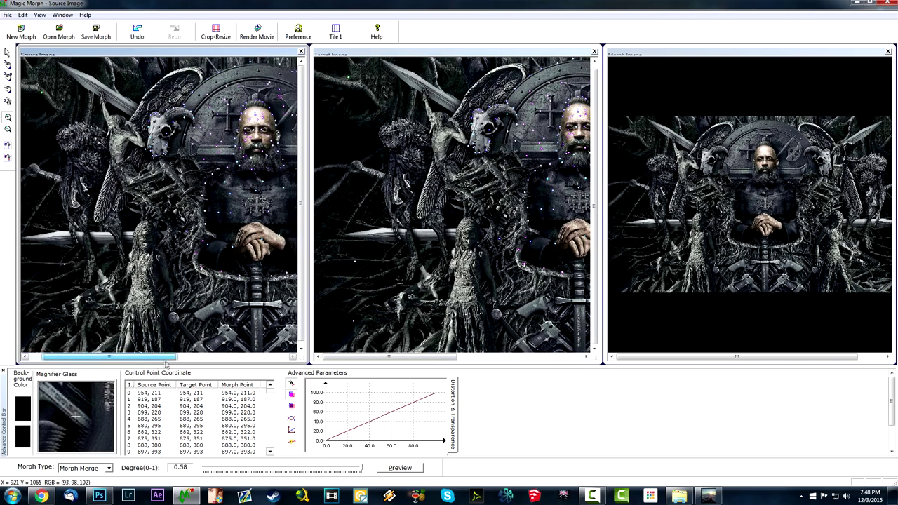